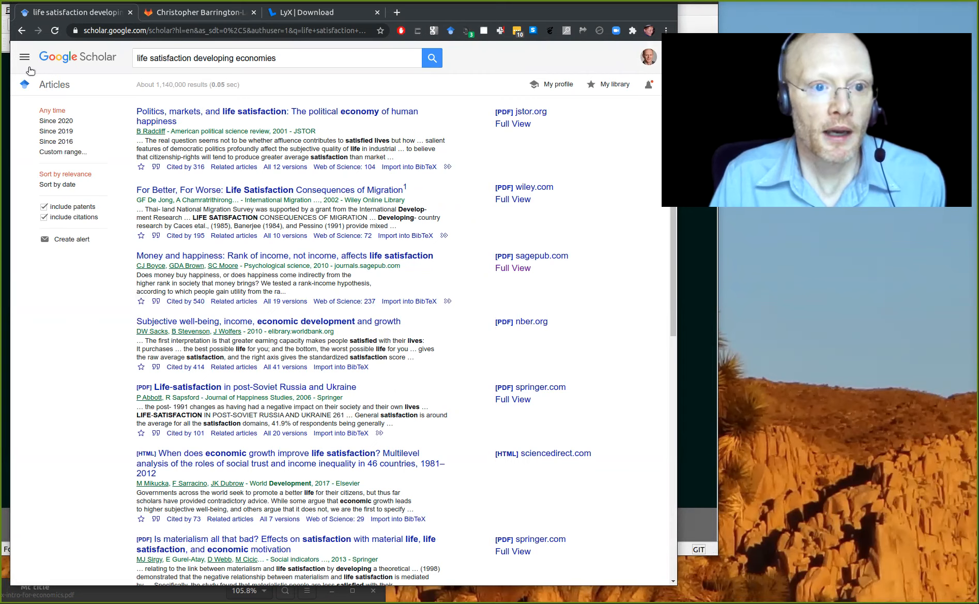
Search library access links for "mcgill", enable the McGill University Health Centre Libraries and McGill University Library links, and save the settings
{"action": "left_click", "coordinate": [24, 57]}
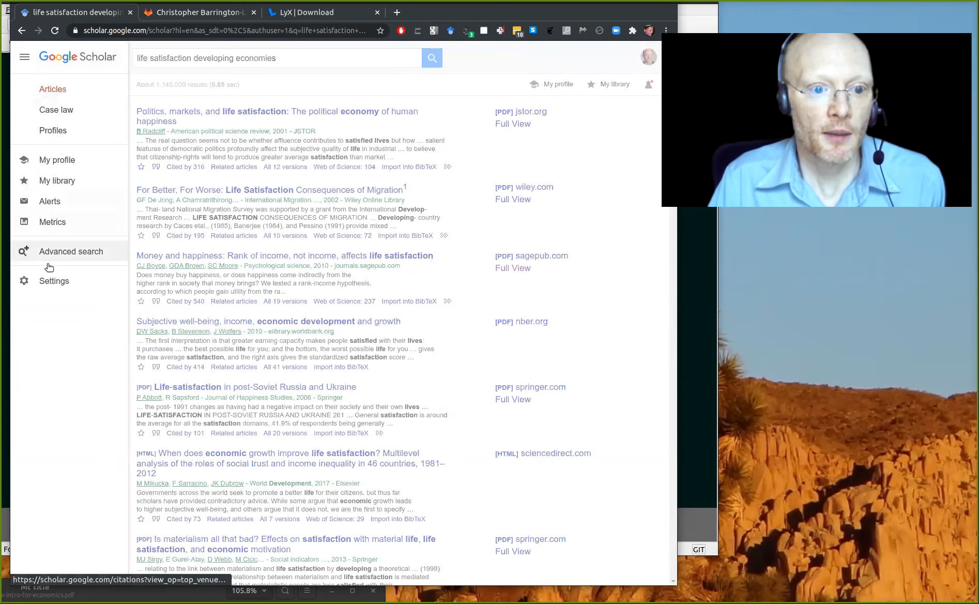
{"action": "left_click", "coordinate": [47, 280]}
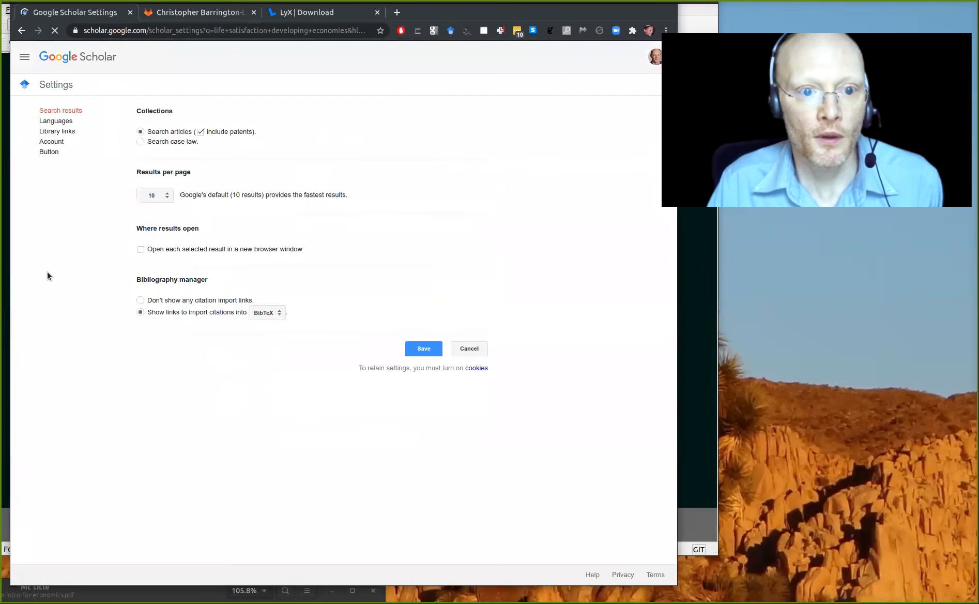
{"action": "left_click", "coordinate": [62, 132]}
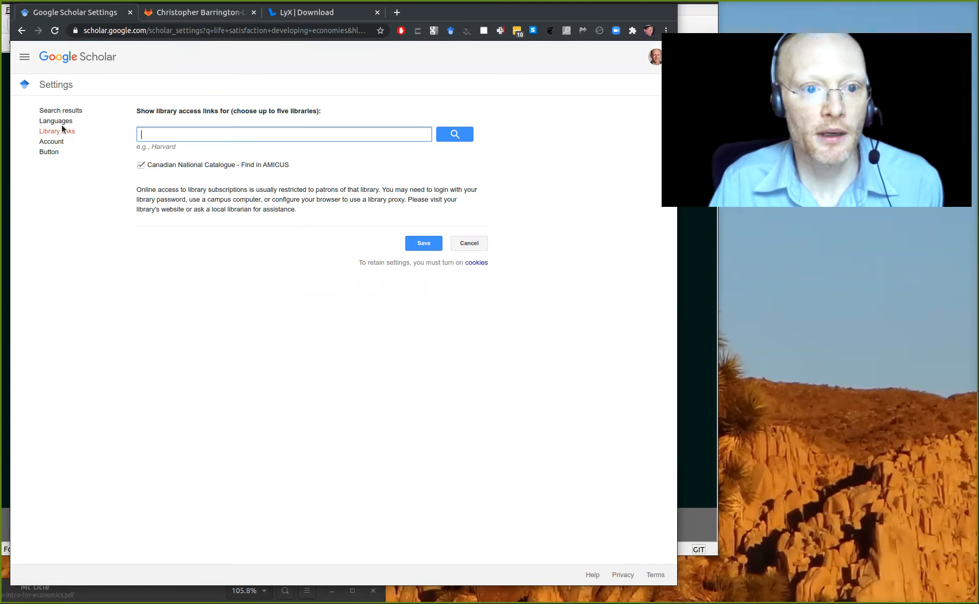
{"action": "type", "text": "mcgill"}
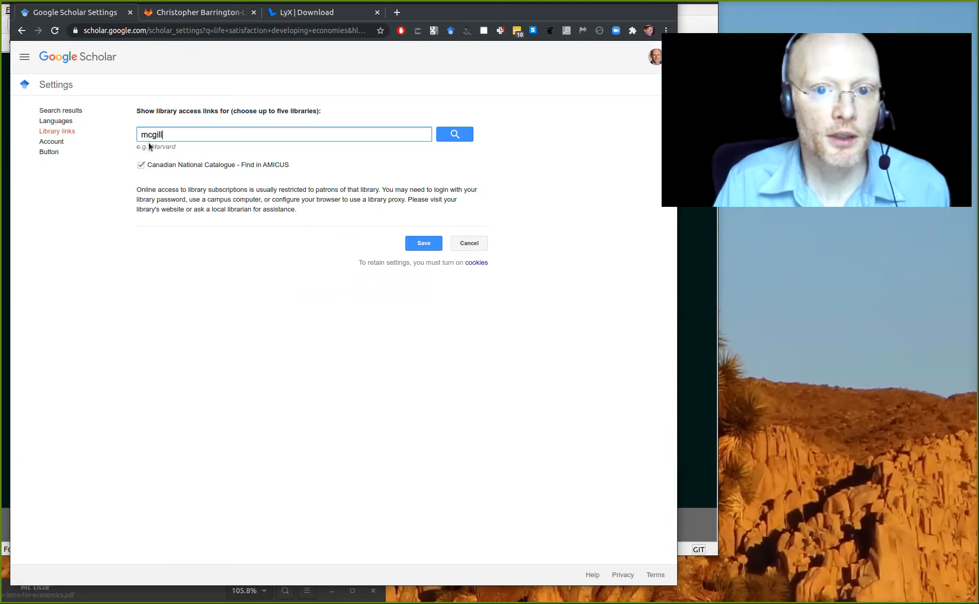
{"action": "key", "text": "Return"}
{"action": "left_click", "coordinate": [141, 174]}
{"action": "left_click", "coordinate": [140, 193]}
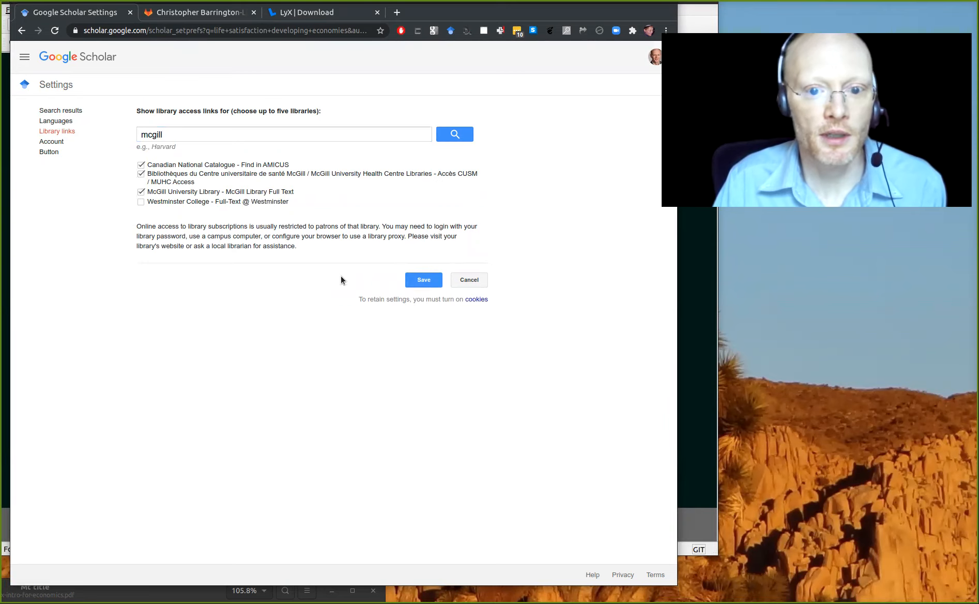
{"action": "left_click", "coordinate": [422, 279]}
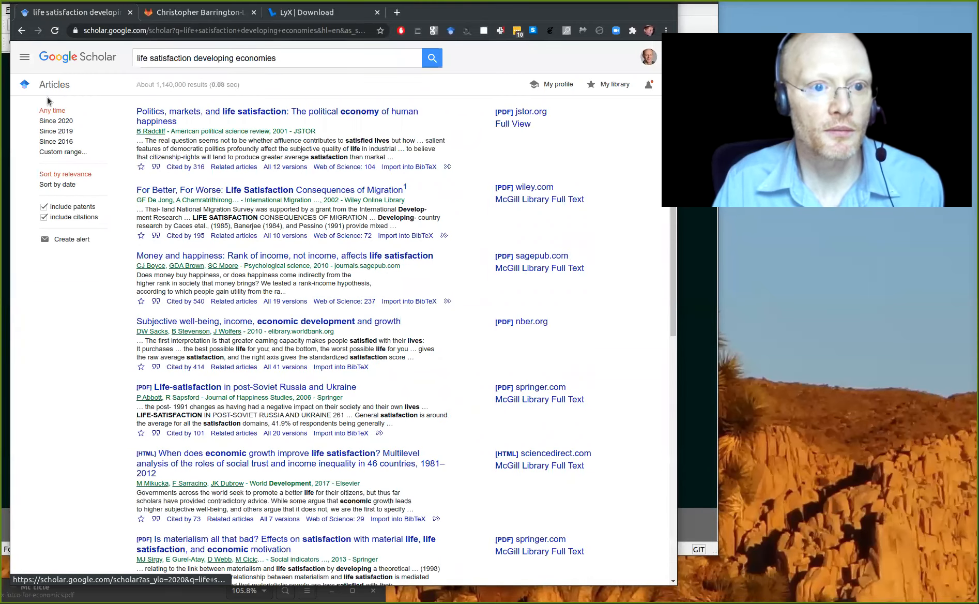
Set the bibliography manager to show citation import links into BibTeX and save the settings
{"action": "left_click", "coordinate": [23, 54]}
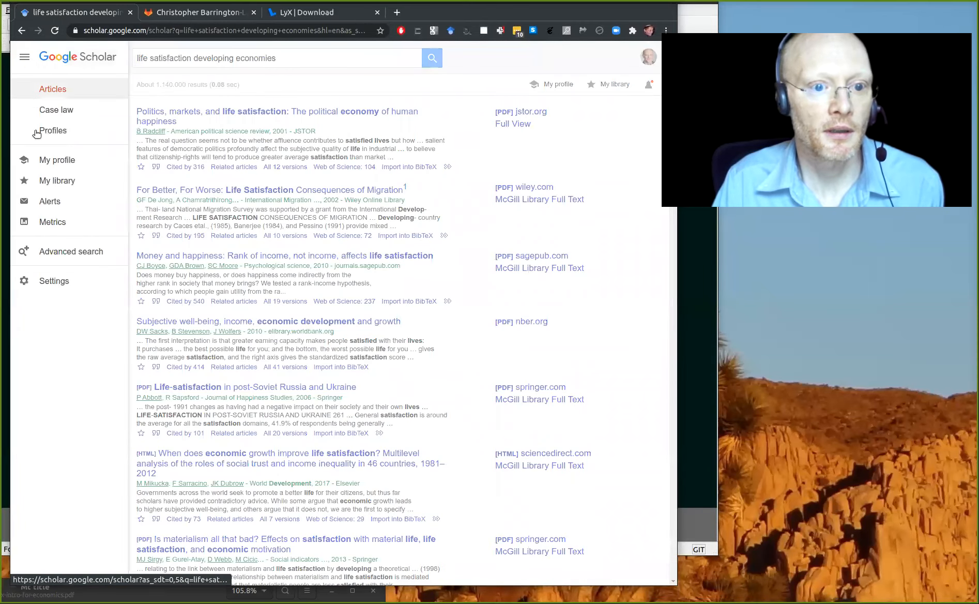
{"action": "left_click", "coordinate": [55, 280]}
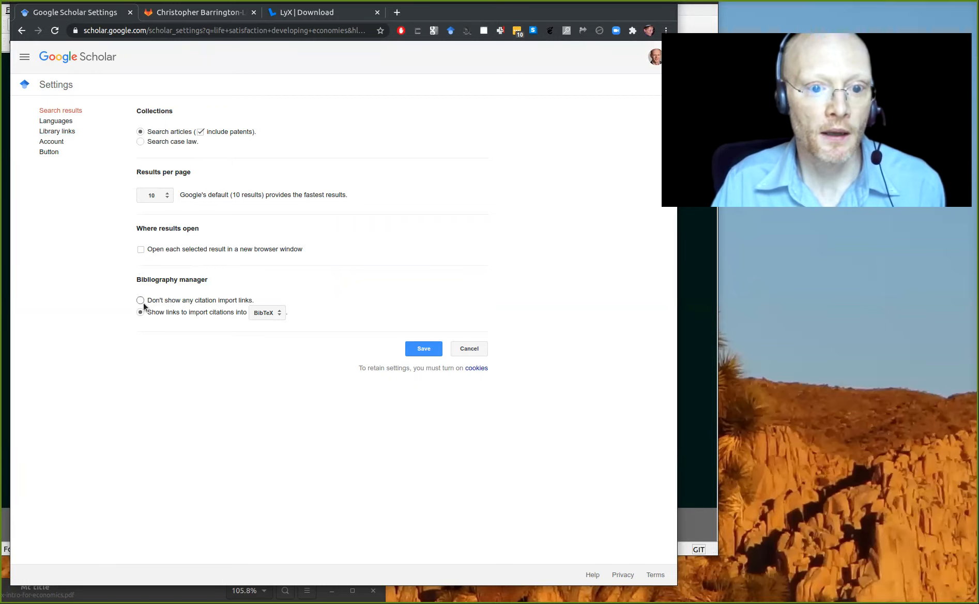
{"action": "left_click", "coordinate": [282, 312]}
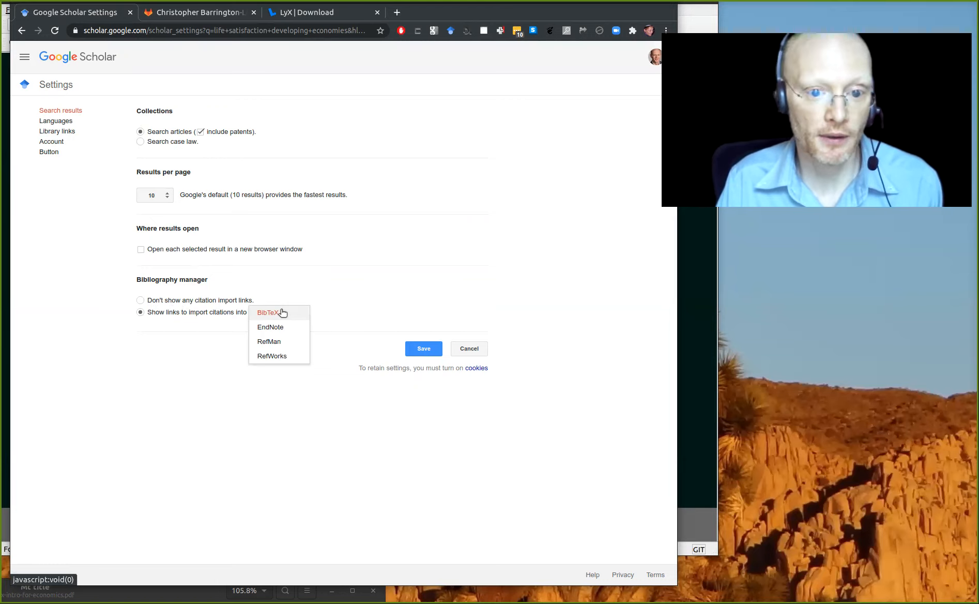
{"action": "left_click", "coordinate": [283, 313]}
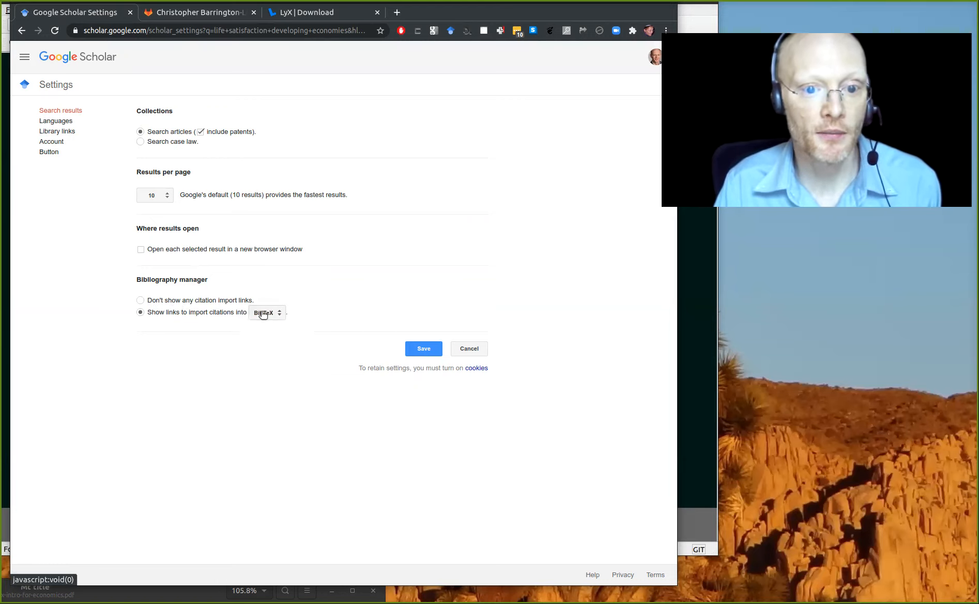
{"action": "left_click", "coordinate": [419, 348]}
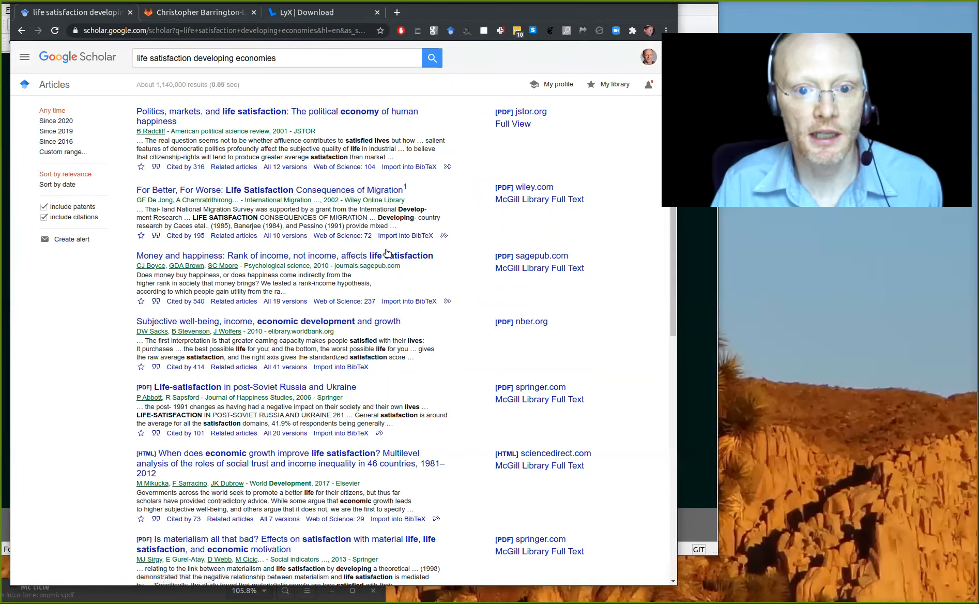
View the formatted citations for the article "For Better, For Worse: Life Satisfaction Consequences of Migration", then close them
{"action": "left_click", "coordinate": [156, 236]}
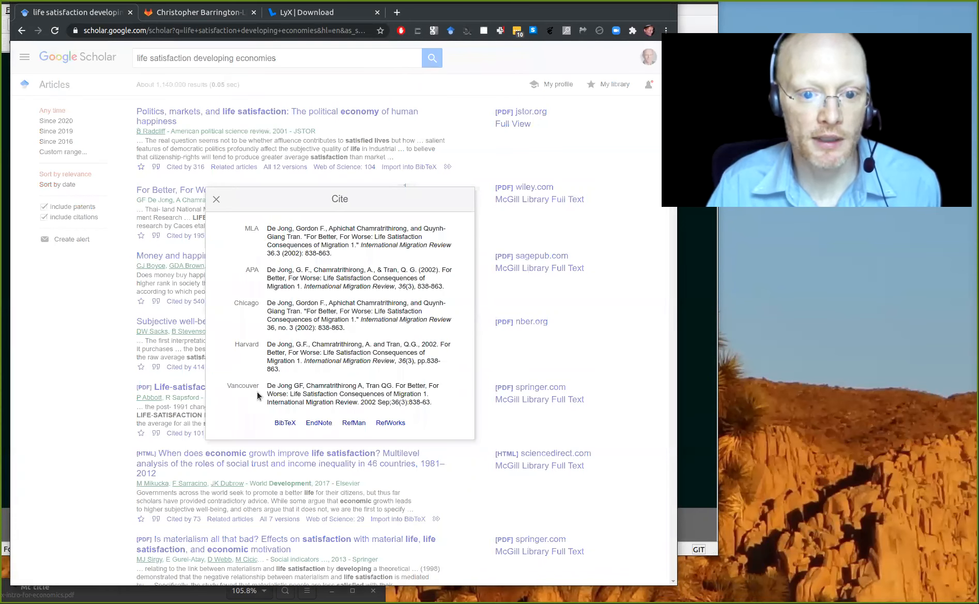
{"action": "left_click", "coordinate": [214, 200]}
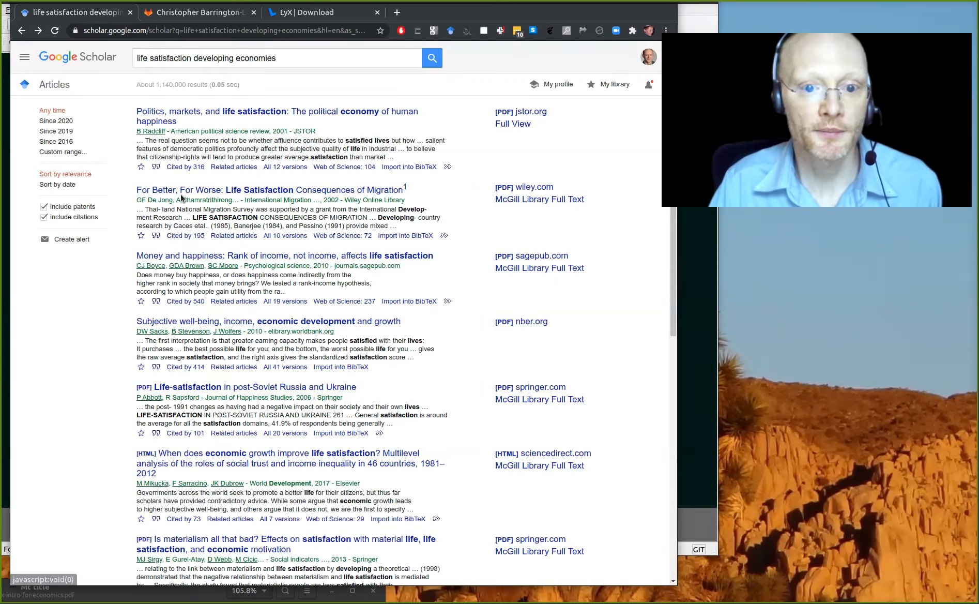
{"action": "left_click", "coordinate": [157, 236]}
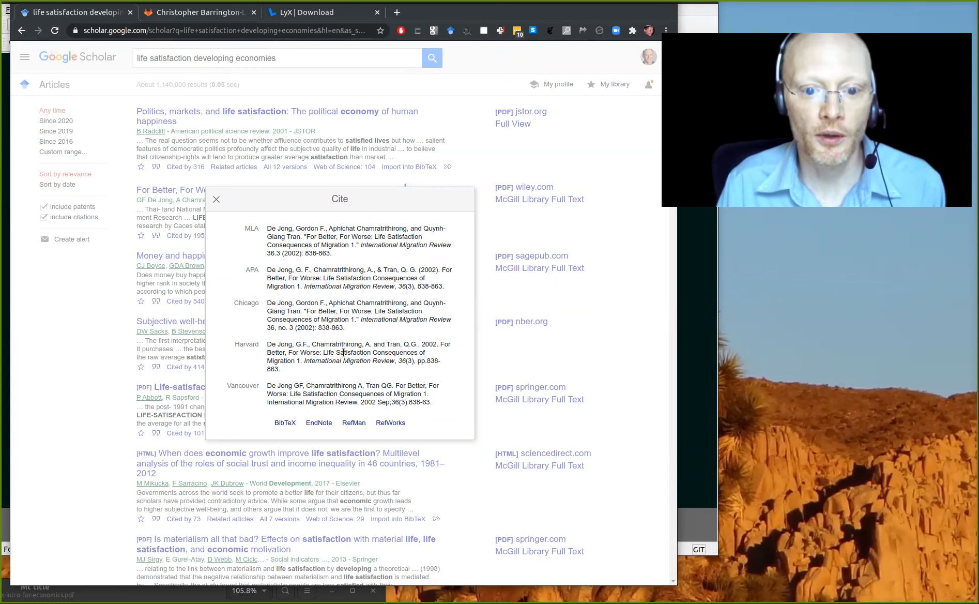
{"action": "left_click", "coordinate": [217, 200]}
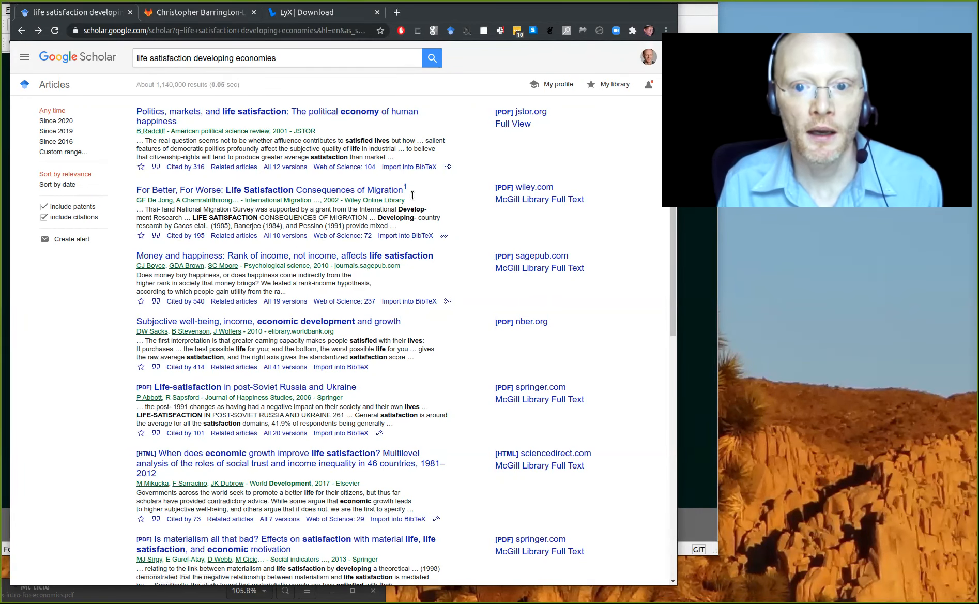
Open the BibTeX entry for "For Better, For Worse: Life Satisfaction Consequences of Migration" and copy all of its text
{"action": "left_click", "coordinate": [410, 236]}
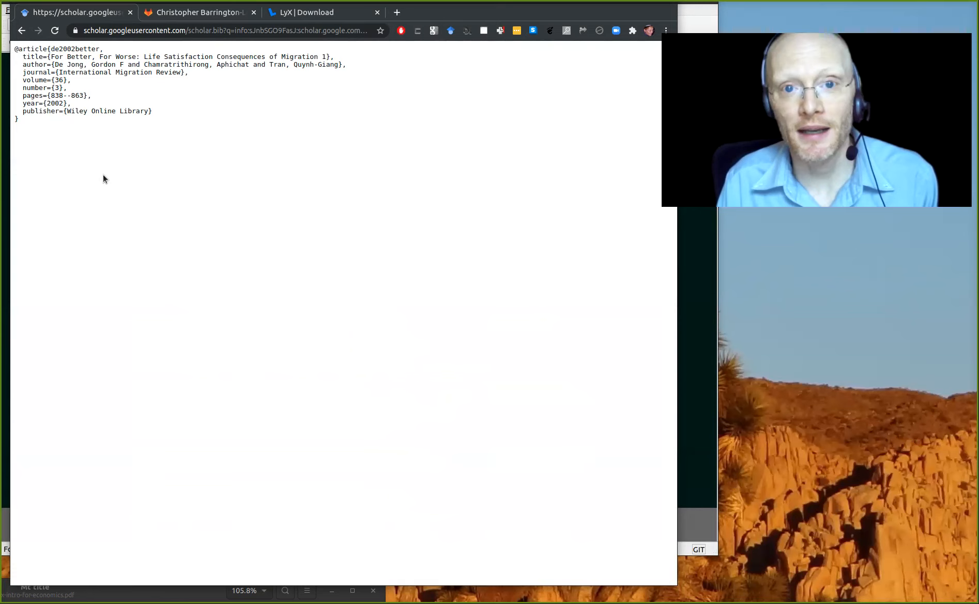
{"action": "key", "text": "ctrl+a"}
{"action": "key", "text": "ctrl+c"}
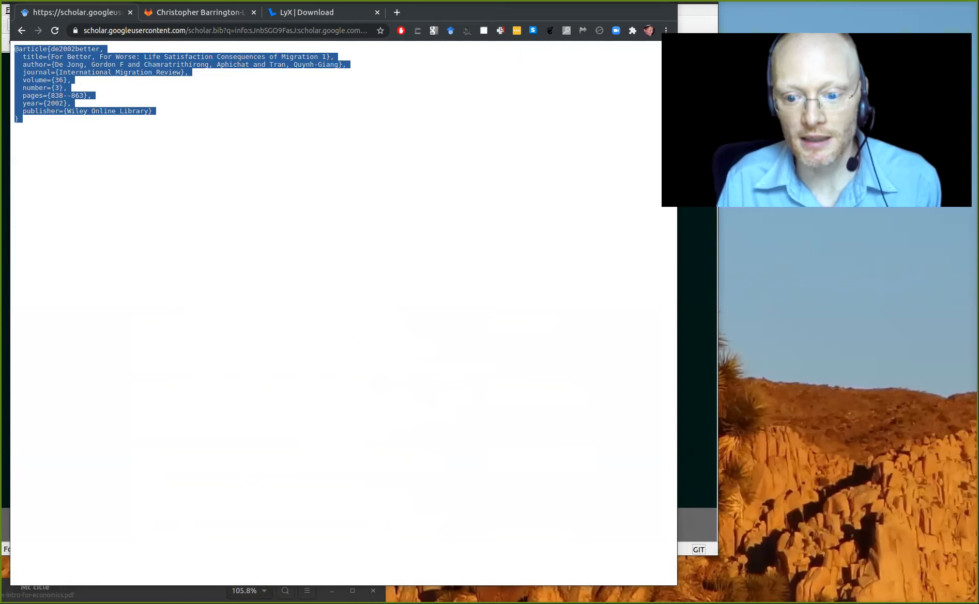
Switch to the text editor and paste the copied BibTeX entry into the empty swbrefs.bib, followed by a new line
{"action": "key", "text": "alt+Tab"}
{"action": "left_click_drag", "start_coordinate": [537, 429], "coordinate": [471, 340]}
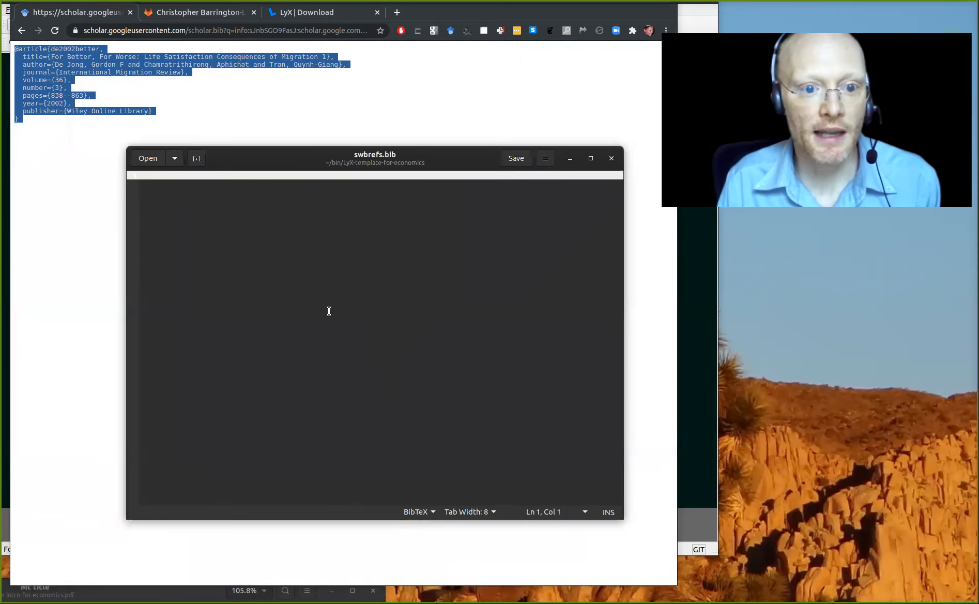
{"action": "key", "text": "ctrl+v"}
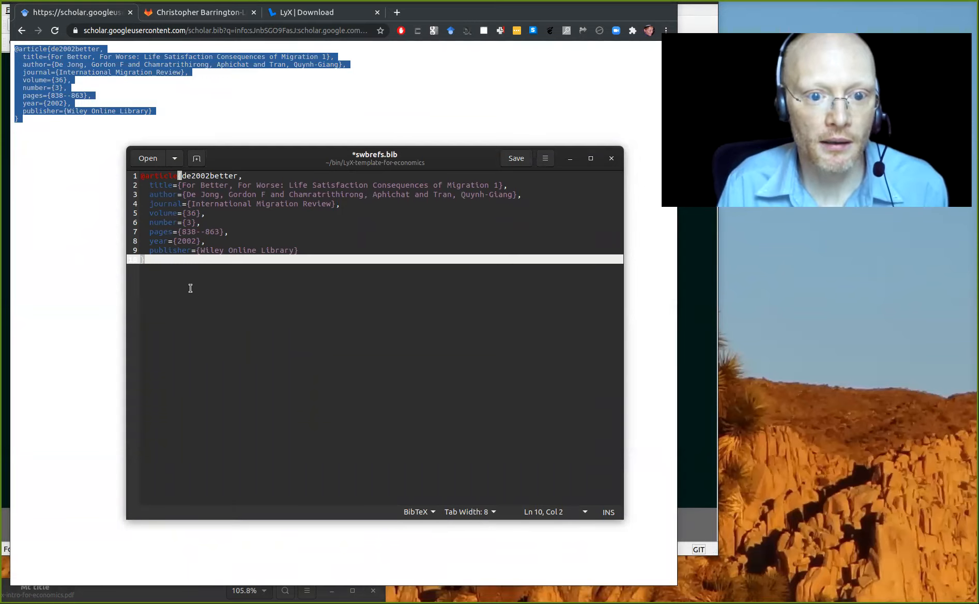
{"action": "left_click", "coordinate": [205, 311]}
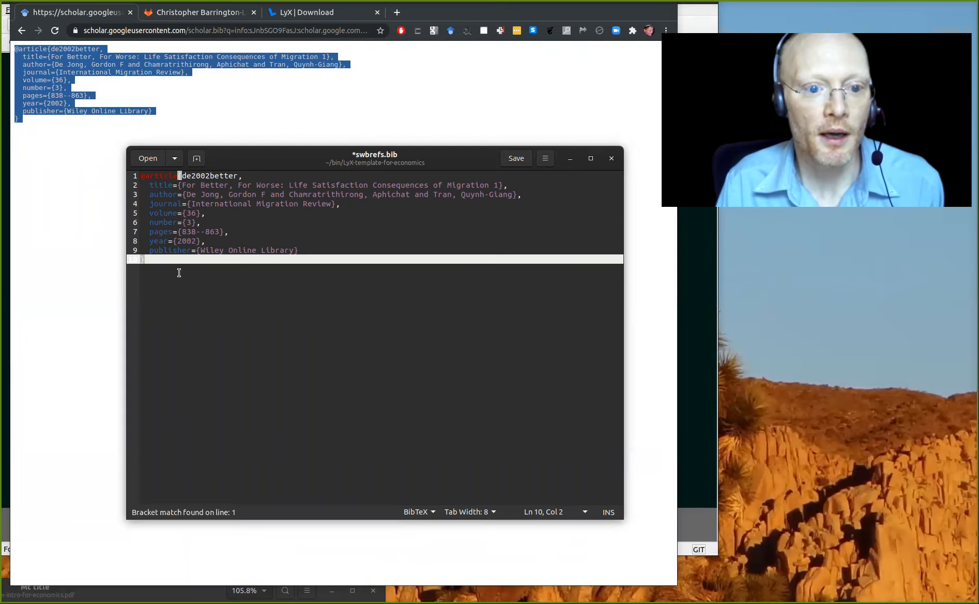
{"action": "key", "text": "Return"}
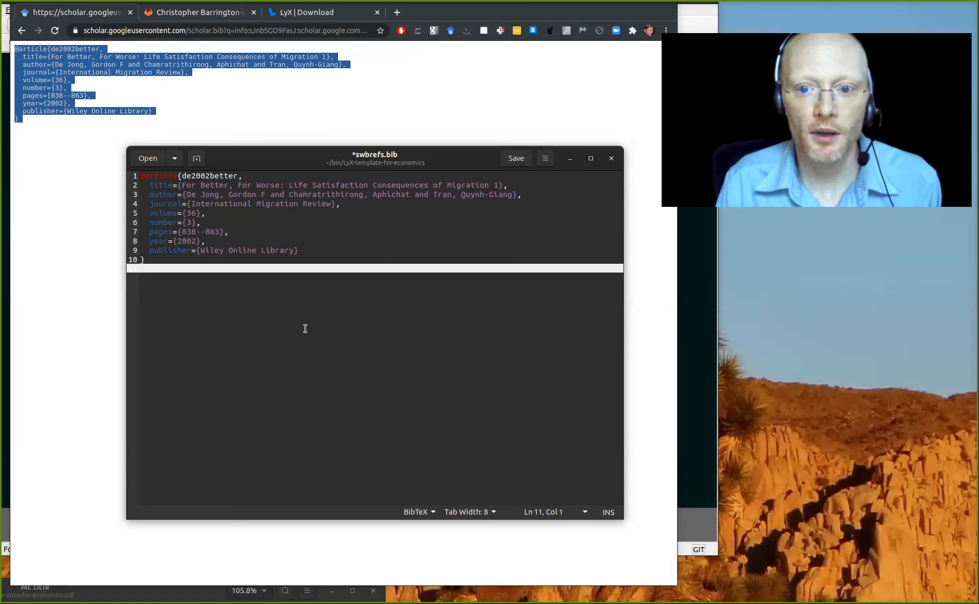
{"action": "left_click_drag", "start_coordinate": [305, 328], "coordinate": [323, 329]}
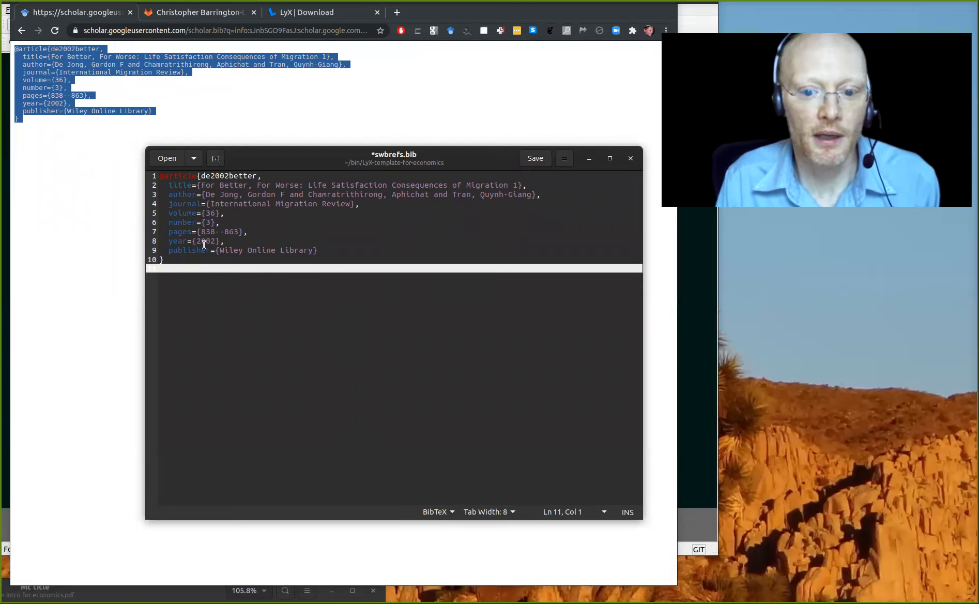
Switch to Emacs and open swbrefs.bib in it, moving the other editor window aside
{"action": "key", "text": "alt+Tab"}
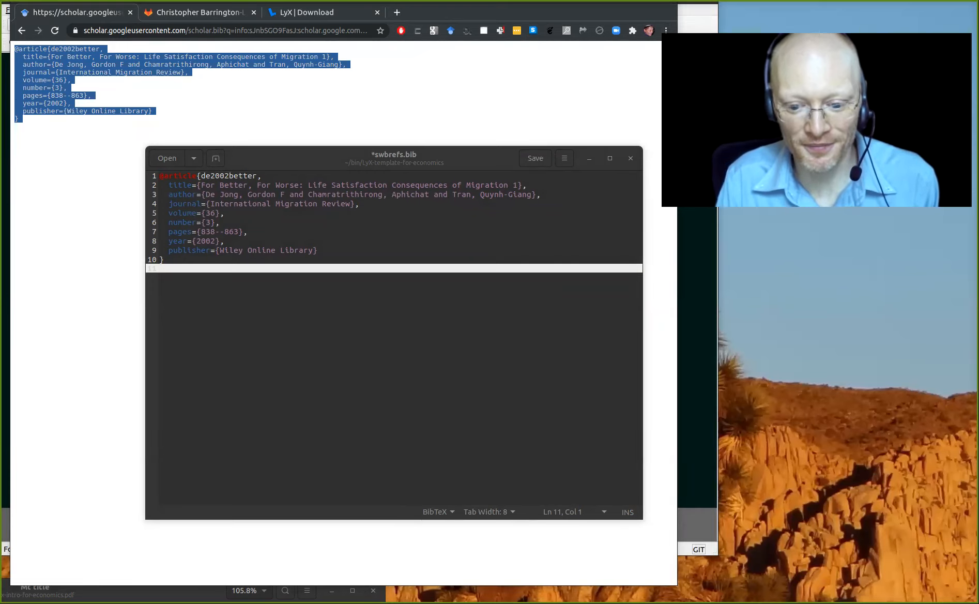
{"action": "left_click_drag", "start_coordinate": [0, 290], "coordinate": [433, 388]}
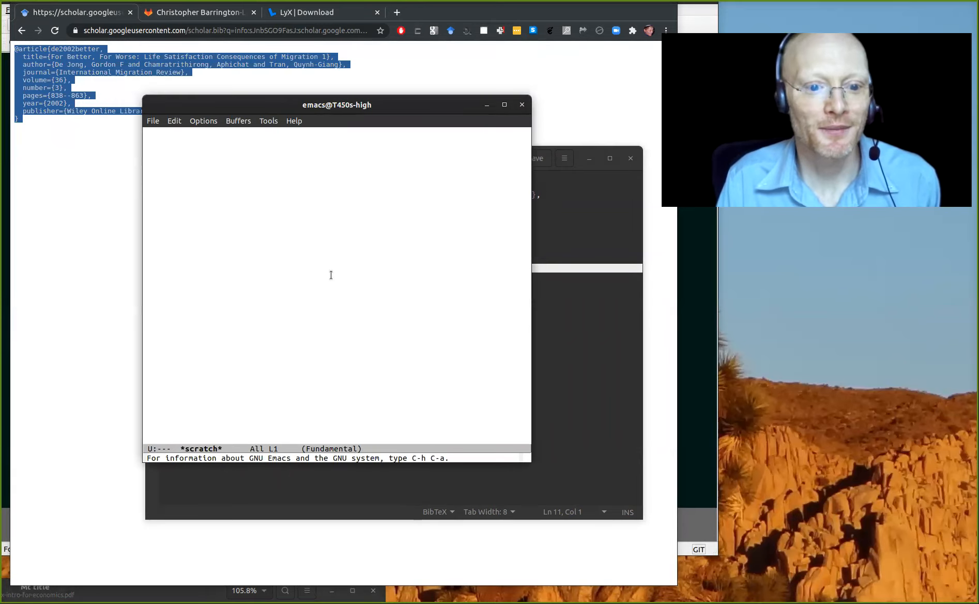
{"action": "key", "text": "alt+Tab"}
{"action": "type", "text": "swbrefs.bib"}
{"action": "left_click_drag", "start_coordinate": [331, 275], "coordinate": [507, 406]}
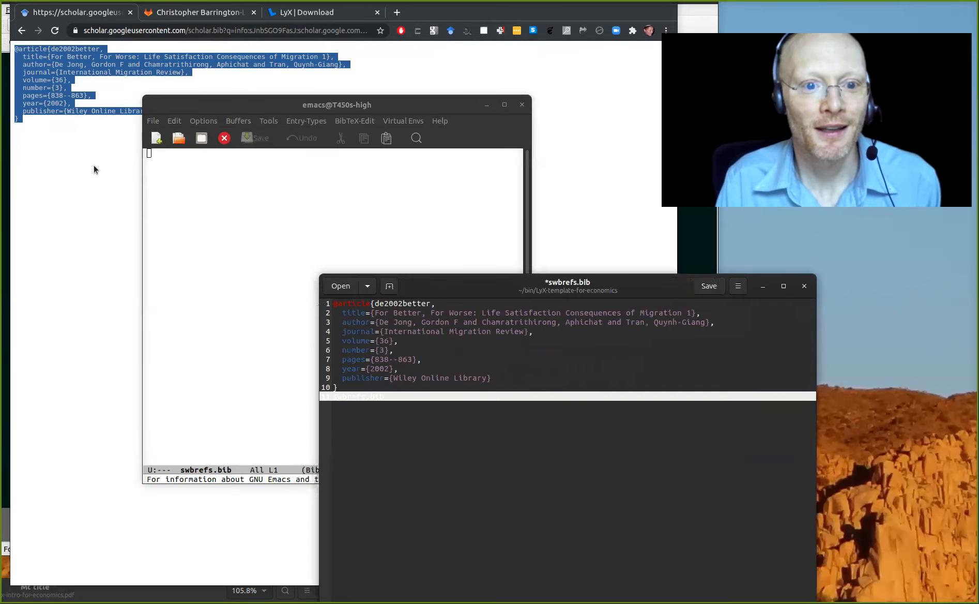
Paste the copied BibTeX entry into swbrefs.bib in Emacs and move the other editor window out of view
{"action": "left_click", "coordinate": [234, 235]}
{"action": "key", "text": "ctrl+y"}
{"action": "key", "text": "ctrl+a"}
{"action": "key", "text": "ctrl+k"}
{"action": "key", "text": "ctrl+k"}
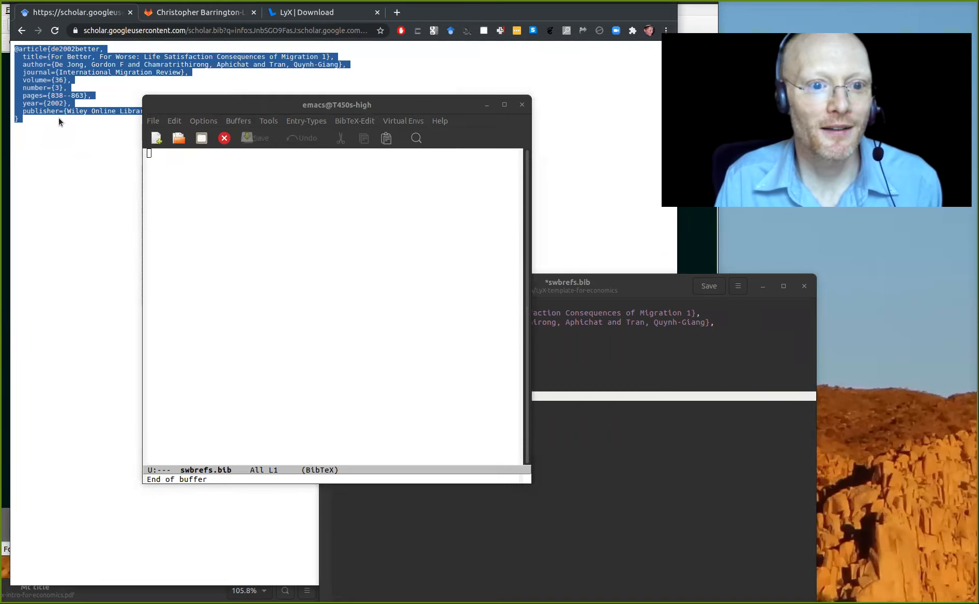
{"action": "key", "text": "ctrl+y"}
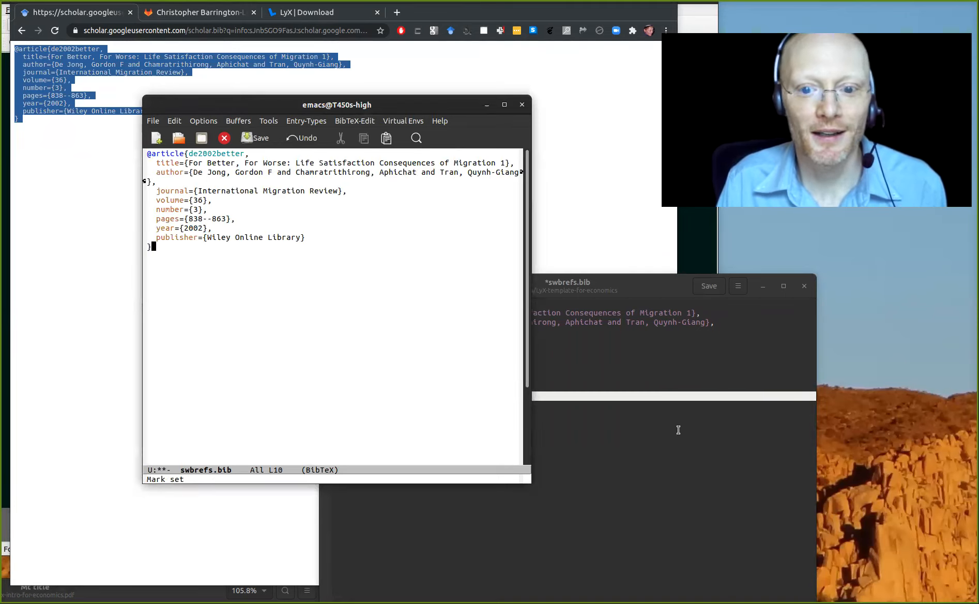
{"action": "left_click_drag", "start_coordinate": [678, 429], "coordinate": [977, 602]}
{"action": "left_click", "coordinate": [390, 314]}
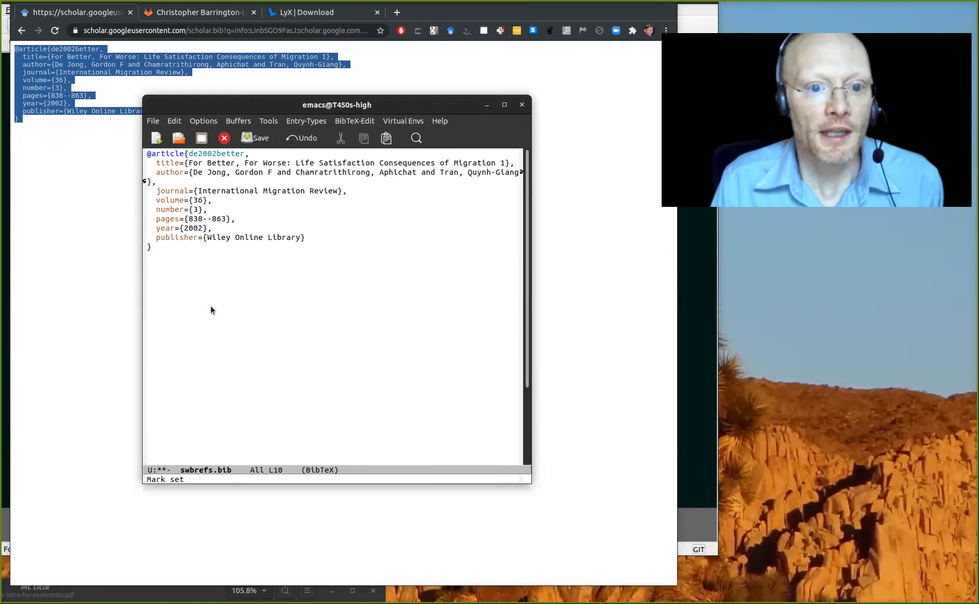
Replace the article entry's citation key with SWL-migration, keeping the comma after it
{"action": "left_click", "coordinate": [147, 153]}
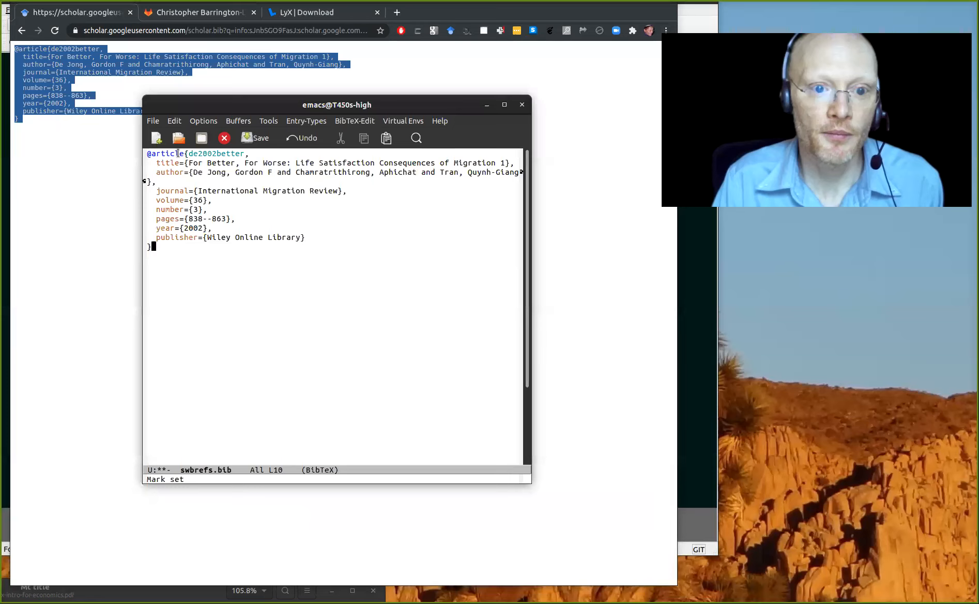
{"action": "left_click_drag", "start_coordinate": [189, 154], "coordinate": [292, 151]}
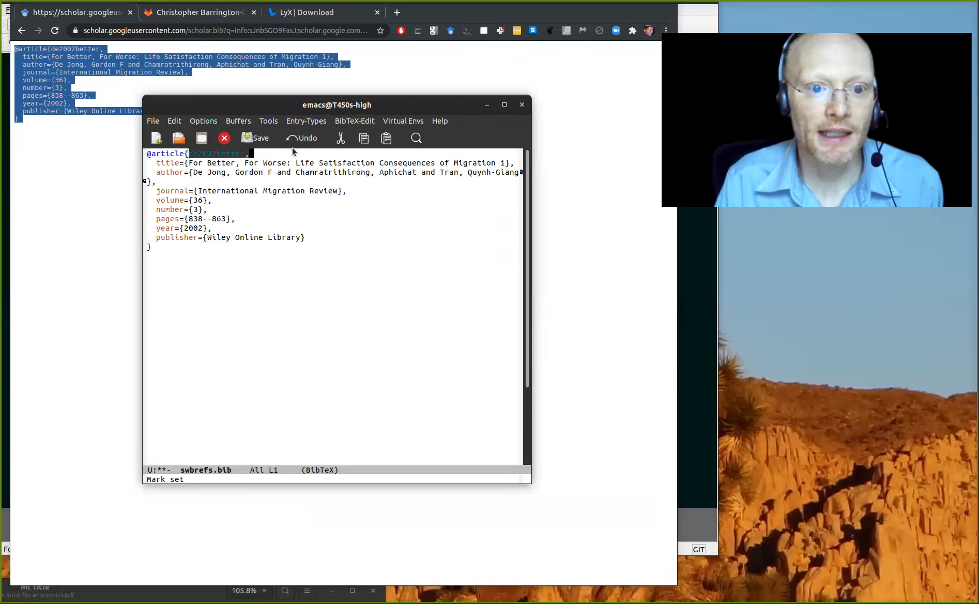
{"action": "key", "text": "BackSpace"}
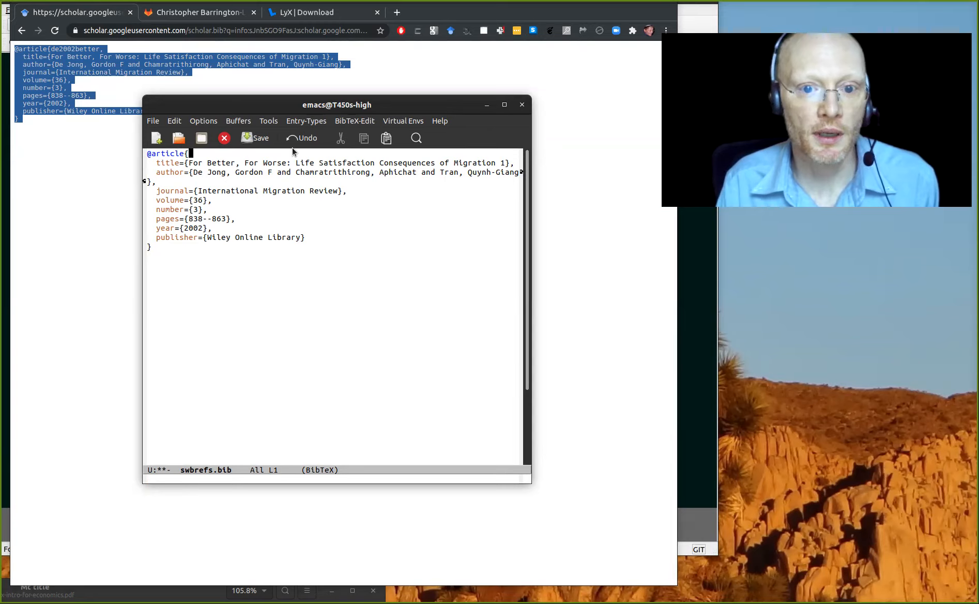
{"action": "type", "text": "SWL-migration,"}
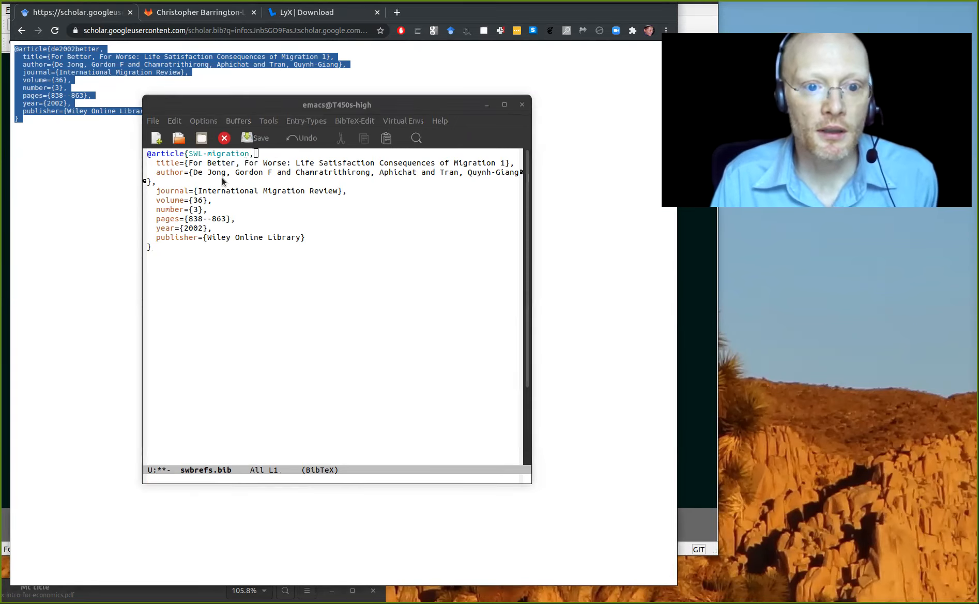
Add the field own_comment={Read this. Great paper. 2020}, on a new line below the entry's volume field
{"action": "left_click", "coordinate": [238, 204]}
{"action": "key", "text": "Return"}
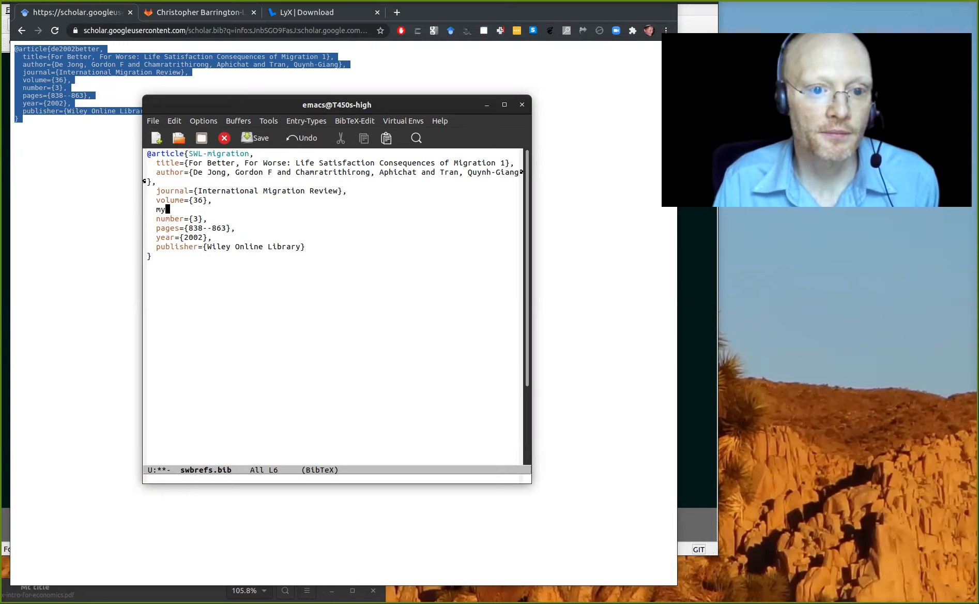
{"action": "type", "text": "own_comment"}
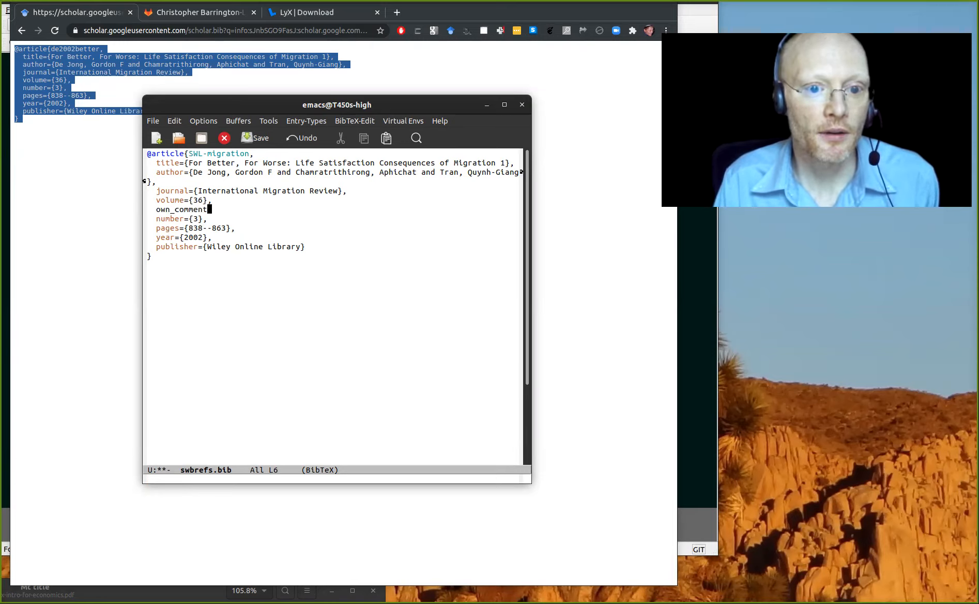
{"action": "type", "text": "={Read this. Great paper. 2020},"}
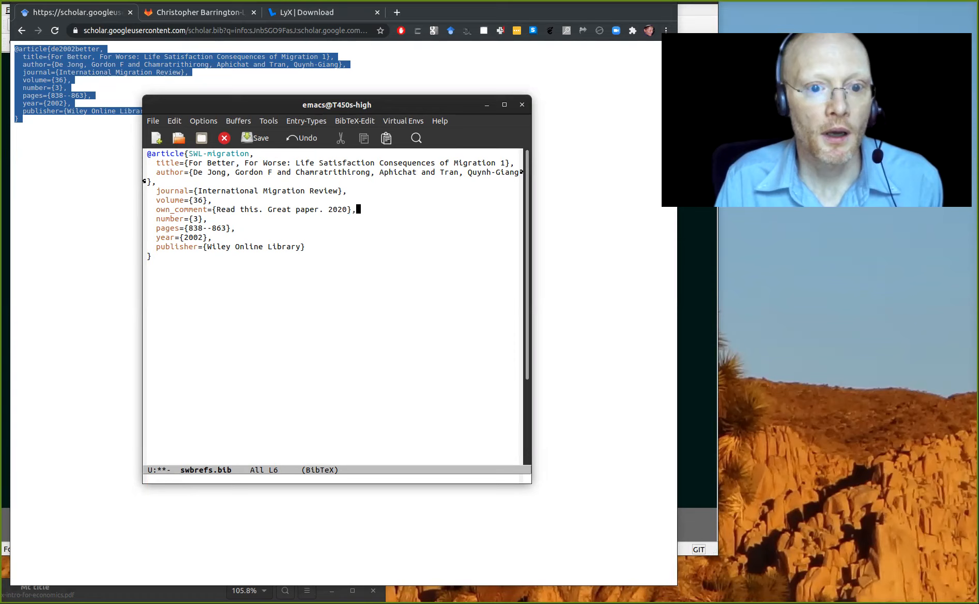
Add a blank line after the article entry's closing brace and save swbrefs.bib
{"action": "mouse_move", "coordinate": [153, 208]}
{"action": "left_mouse_down"}
{"action": "mouse_move", "coordinate": [205, 208]}
{"action": "mouse_move", "coordinate": [160, 207]}
{"action": "left_mouse_up"}
{"action": "left_click", "coordinate": [181, 209]}
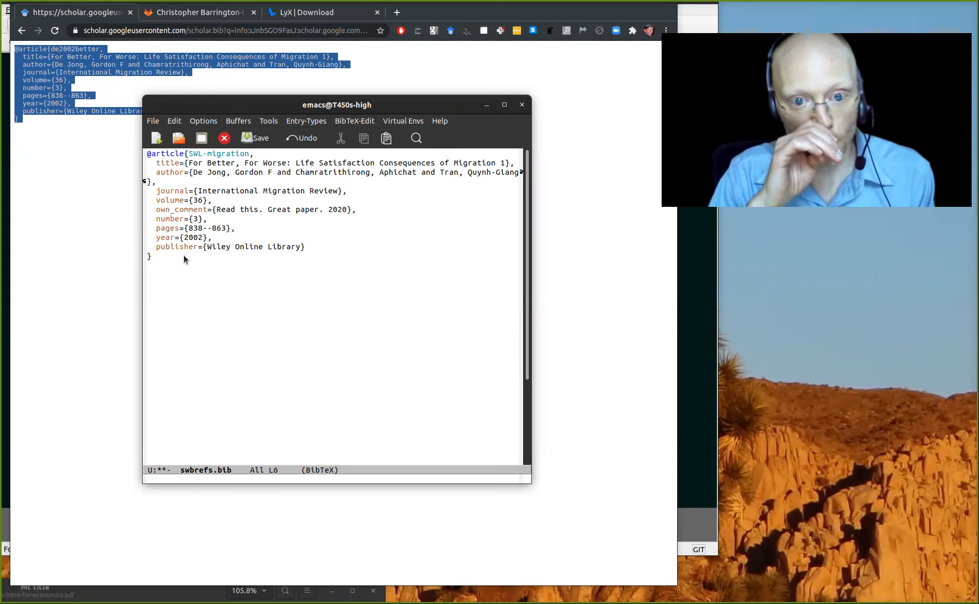
{"action": "left_click", "coordinate": [233, 336]}
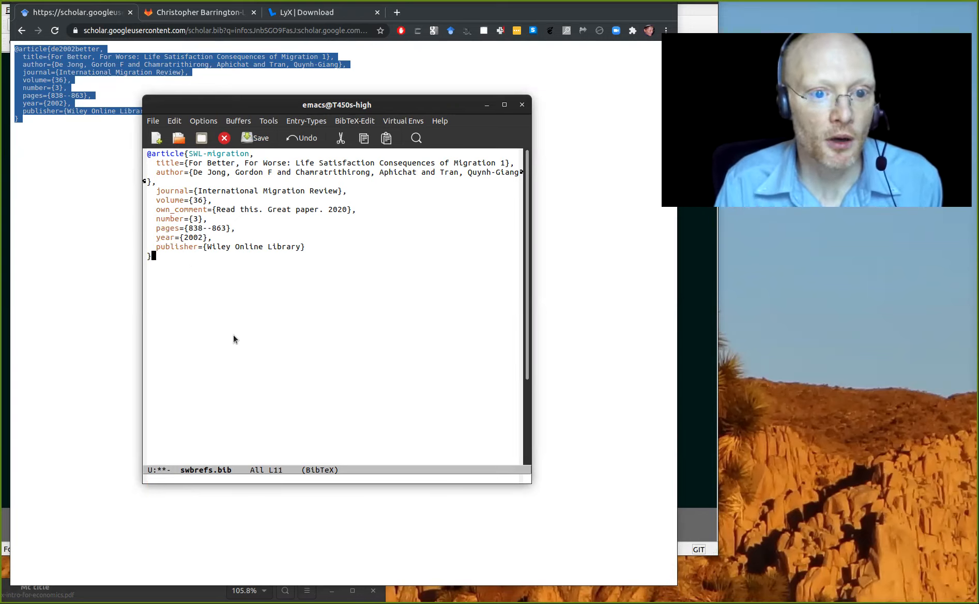
{"action": "key", "text": "Return"}
{"action": "key", "text": "ctrl+x"}
{"action": "key", "text": "ctrl+s"}
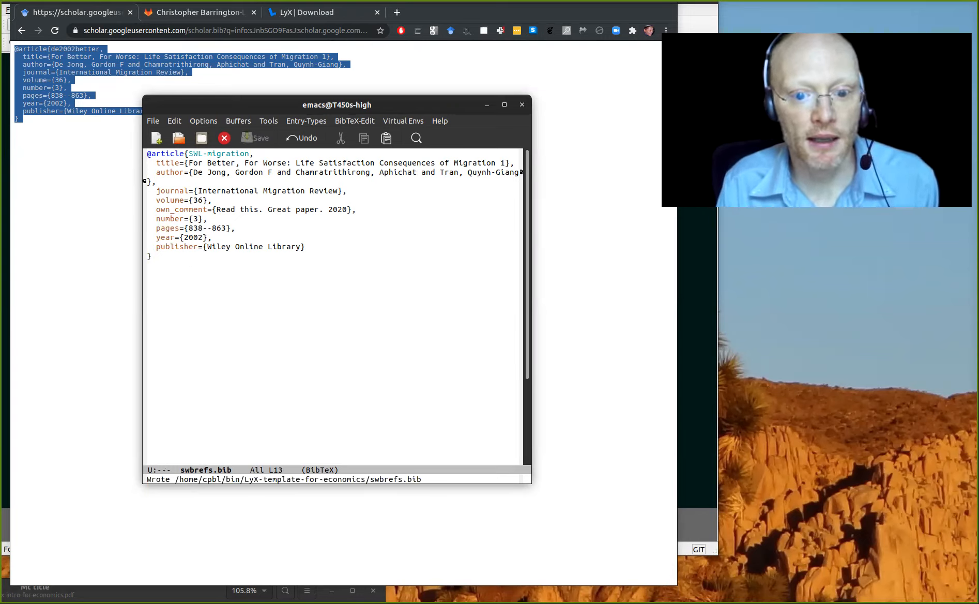
Return to the Scholar results and open the SAGE page of "Money and happiness: Rank of income" through its McGill Library full-text link
{"action": "left_click_drag", "start_coordinate": [241, 361], "coordinate": [0, 467]}
{"action": "key", "text": "alt+Left"}
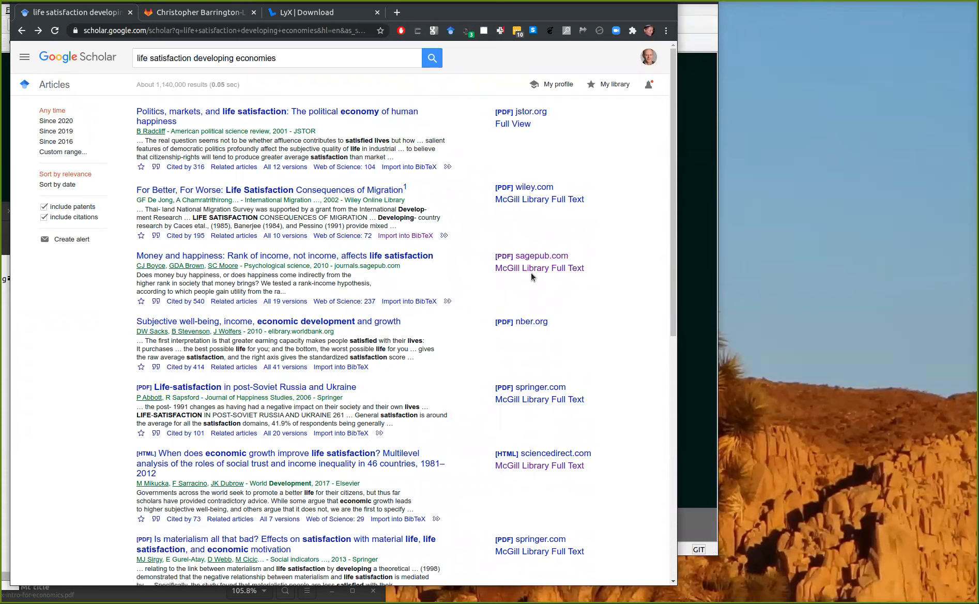
{"action": "left_click", "coordinate": [531, 271]}
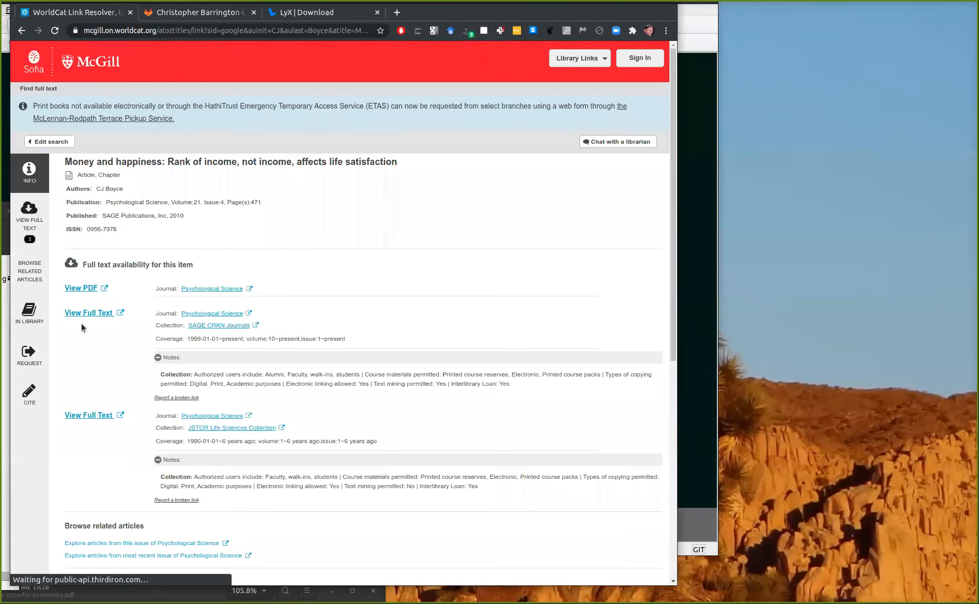
{"action": "left_click", "coordinate": [81, 312]}
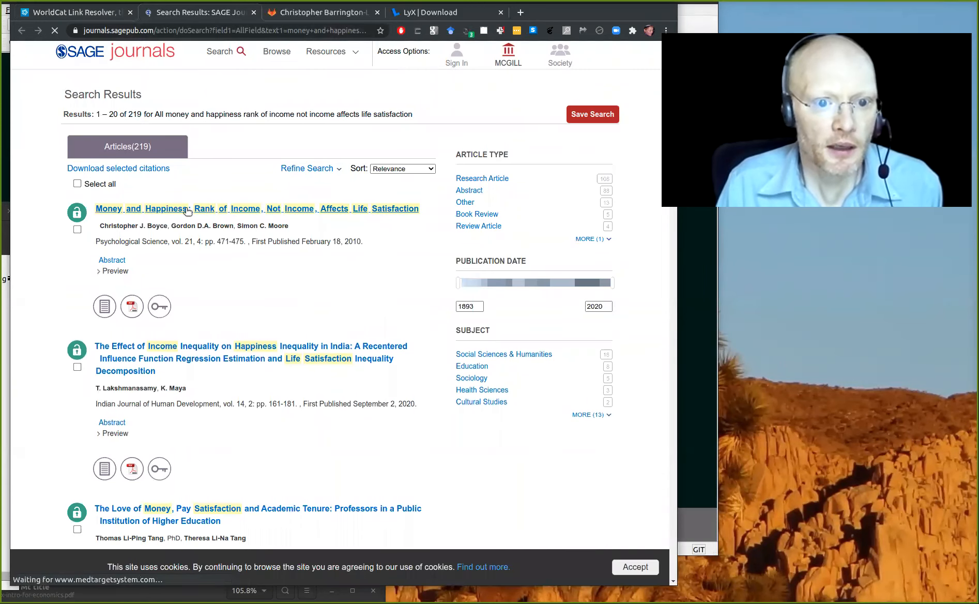
{"action": "left_click", "coordinate": [188, 209]}
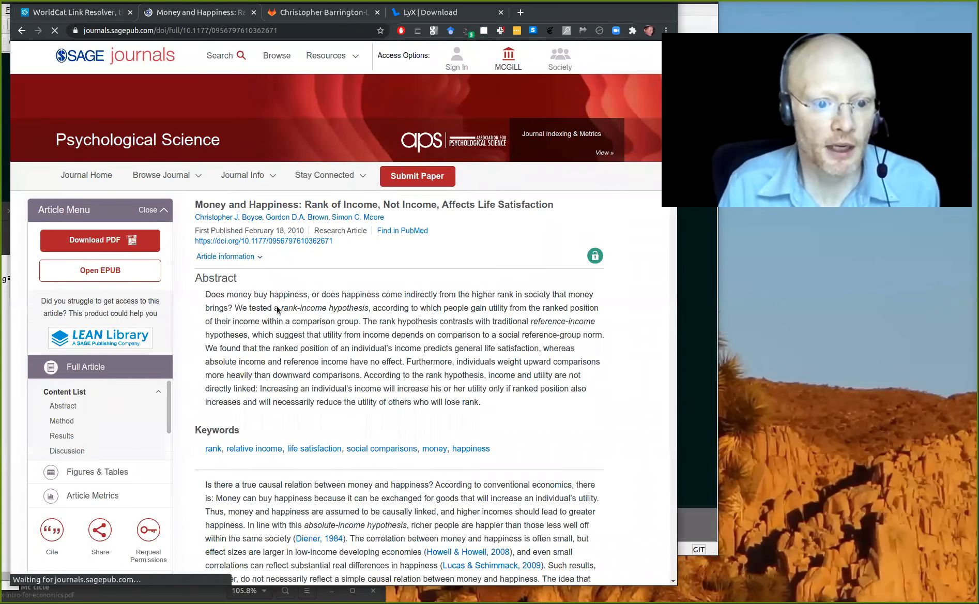
Download the article's citation in BibTeX format and open the downloaded .bib file in Emacs
{"action": "left_click", "coordinate": [51, 528]}
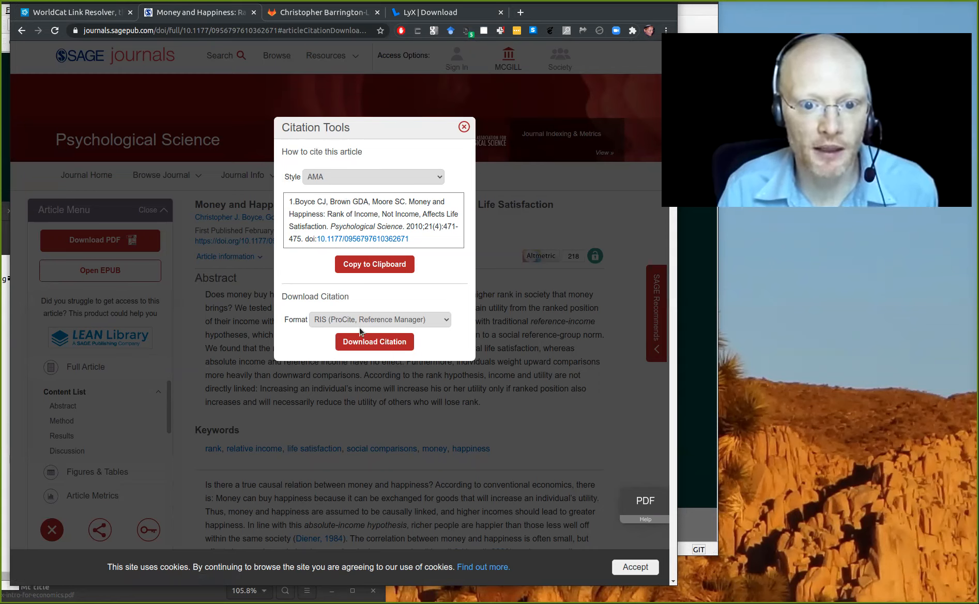
{"action": "left_click", "coordinate": [380, 319]}
{"action": "left_click", "coordinate": [354, 368]}
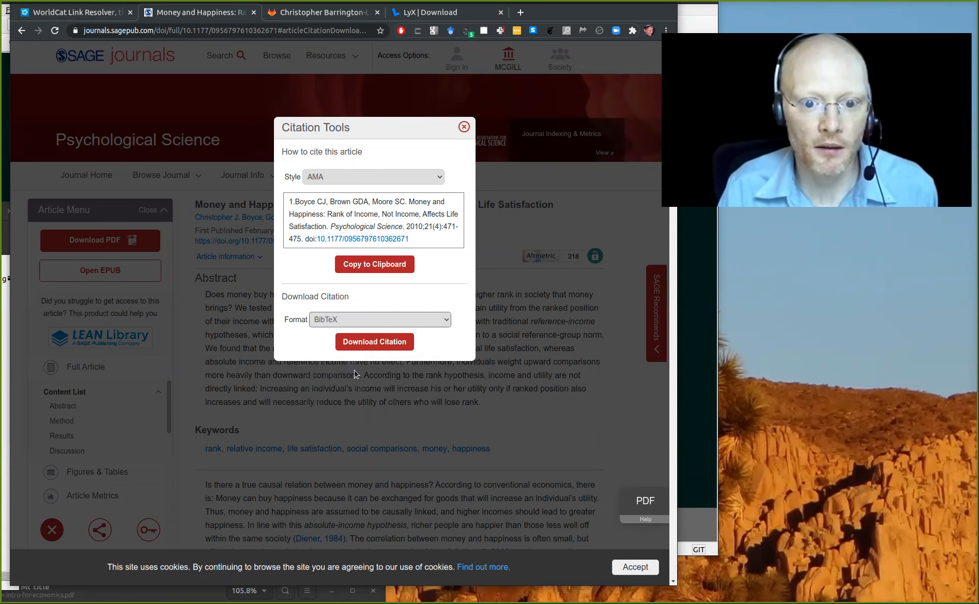
{"action": "left_click", "coordinate": [372, 342]}
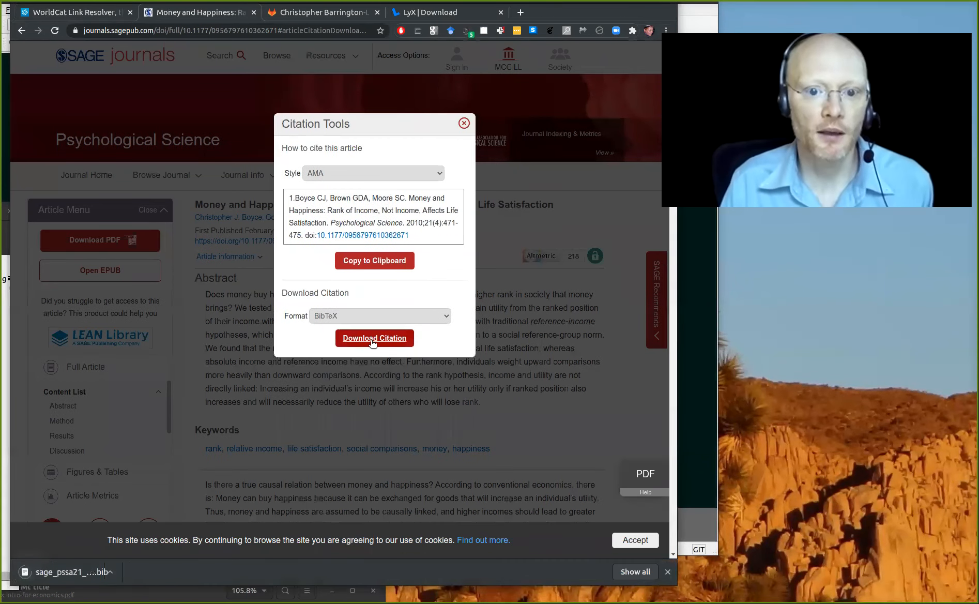
{"action": "left_click", "coordinate": [82, 571]}
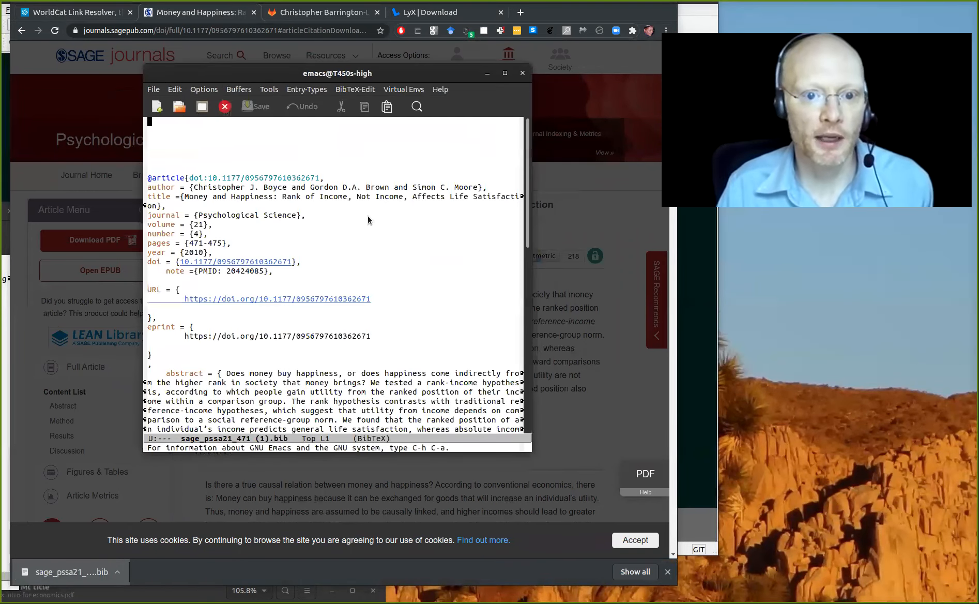
{"action": "key", "text": "ctrl+space"}
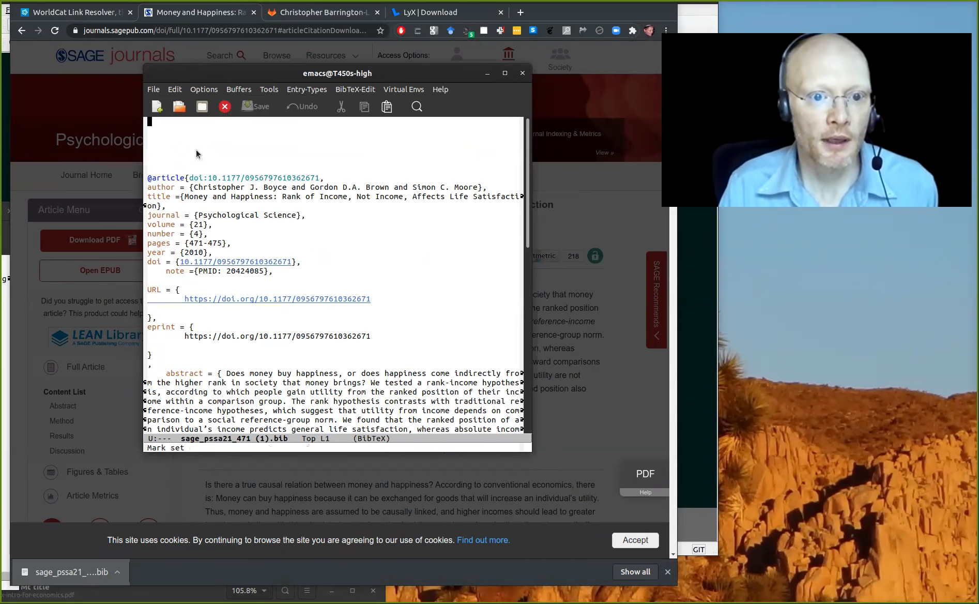
{"action": "key", "text": "Down"}
{"action": "key", "text": "Down"}
{"action": "key", "text": "Down"}
{"action": "key", "text": "Down"}
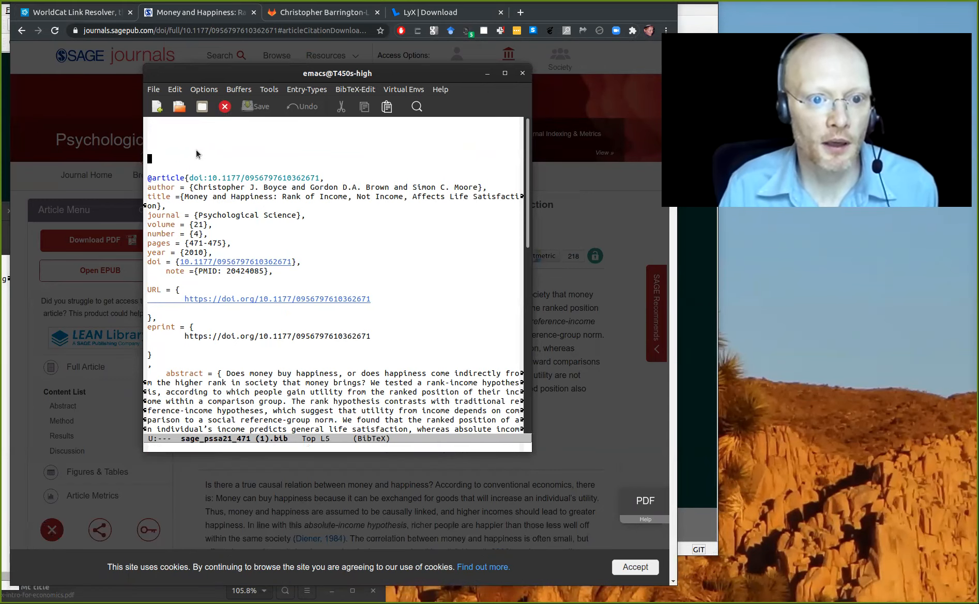
{"action": "key", "text": "Down"}
{"action": "key", "text": "ctrl+space"}
{"action": "key", "text": "alt+greater"}
{"action": "key", "text": "alt+w"}
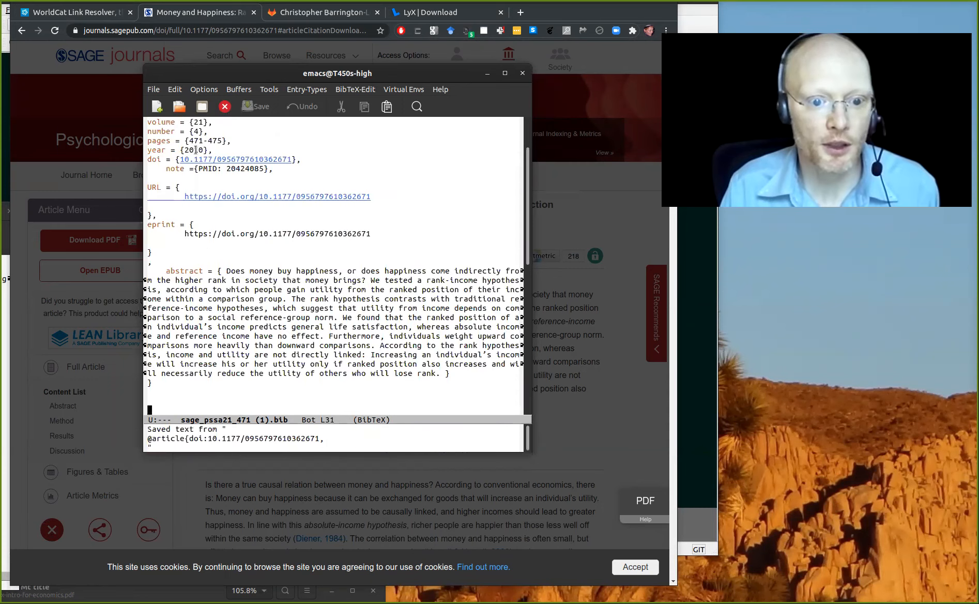
Paste the copied citation at the end of swbrefs.bib, close the downloaded citation's Emacs window, and enlarge the remaining one
{"action": "key", "text": "alt+Tab"}
{"action": "key", "text": "ctrl+y"}
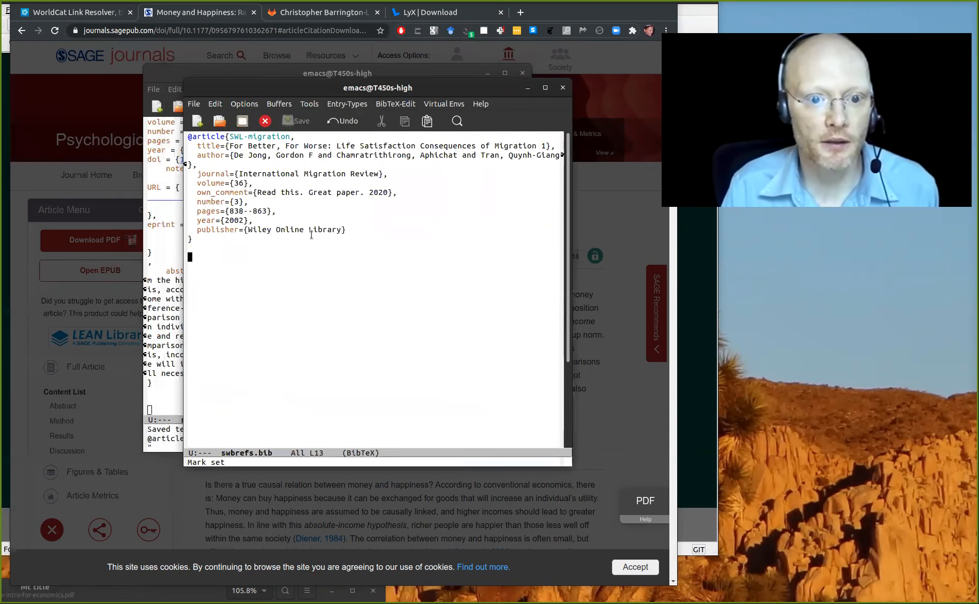
{"action": "key", "text": "ctrl+x"}
{"action": "key", "text": "ctrl+c"}
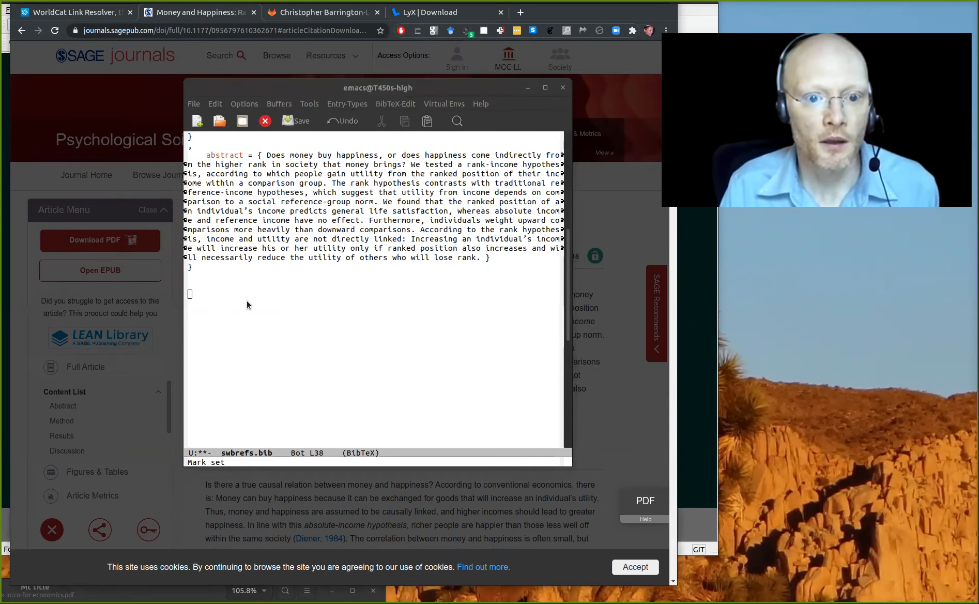
{"action": "left_click_drag", "start_coordinate": [247, 301], "coordinate": [150, 236]}
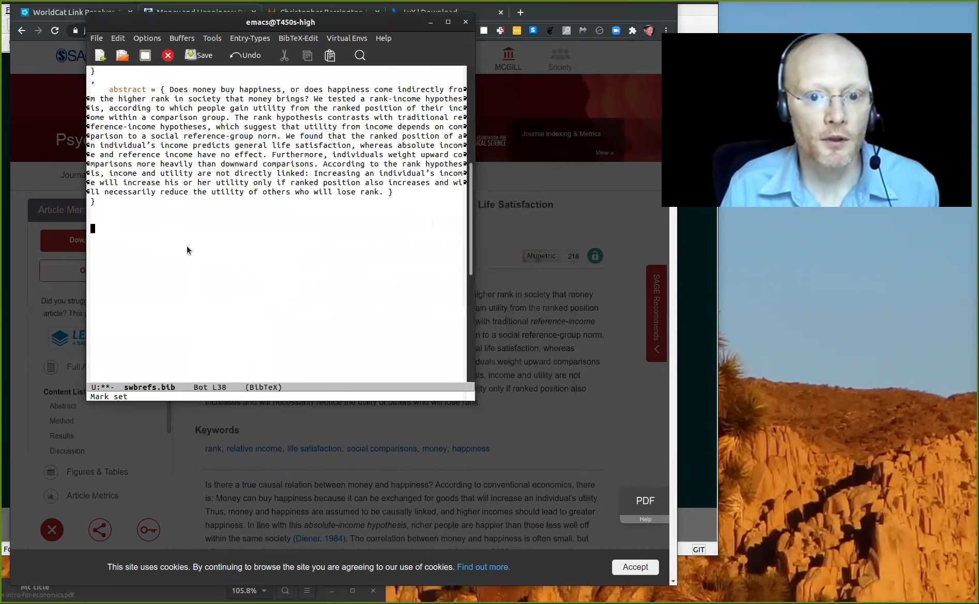
{"action": "left_click_drag", "start_coordinate": [474, 398], "coordinate": [610, 549]}
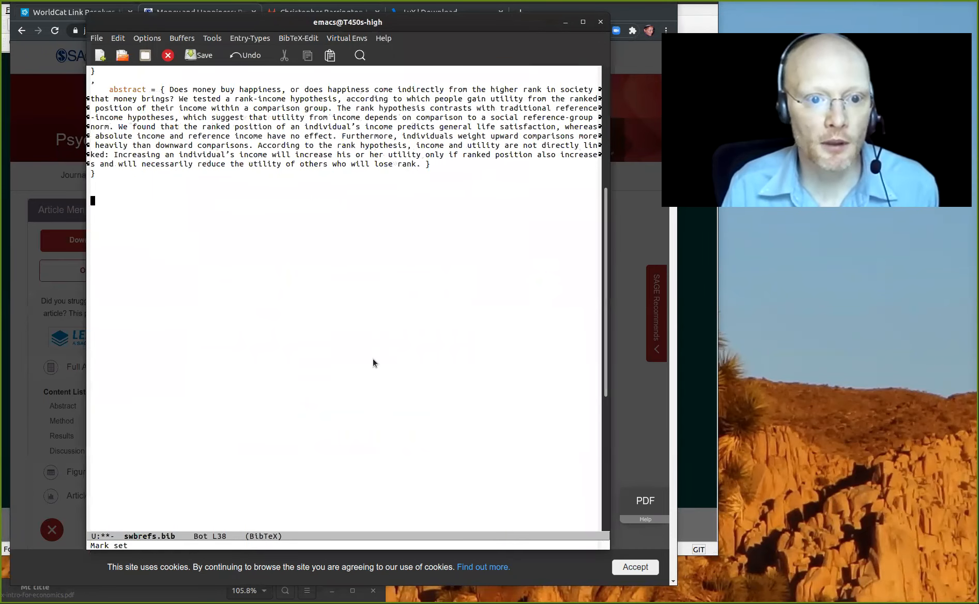
Examine the pasted entry in swbrefs.bib, from its DOI-based citation key through its doi, note, URL and eprint fields
{"action": "key", "text": "alt+less"}
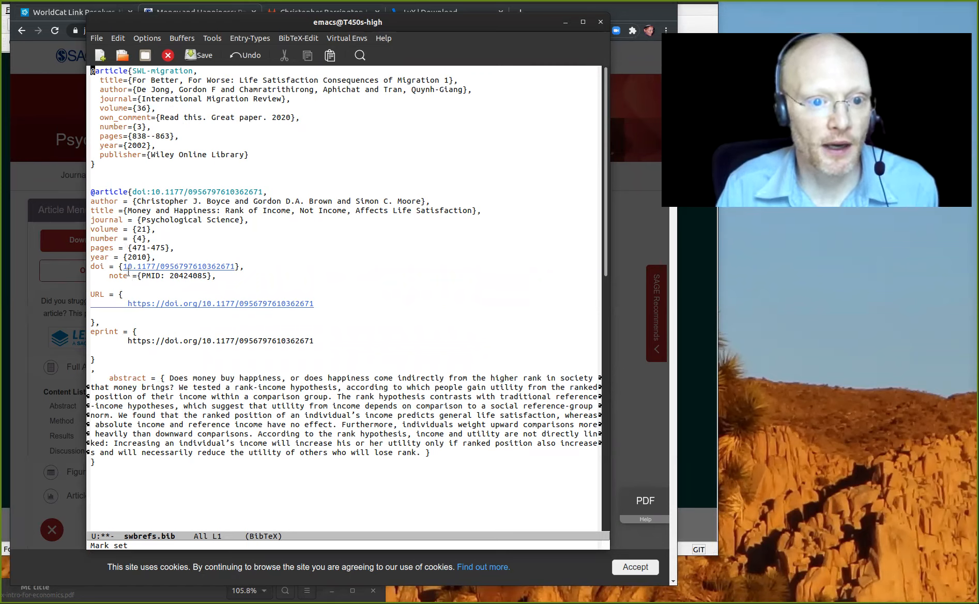
{"action": "left_click_drag", "start_coordinate": [133, 192], "coordinate": [268, 192]}
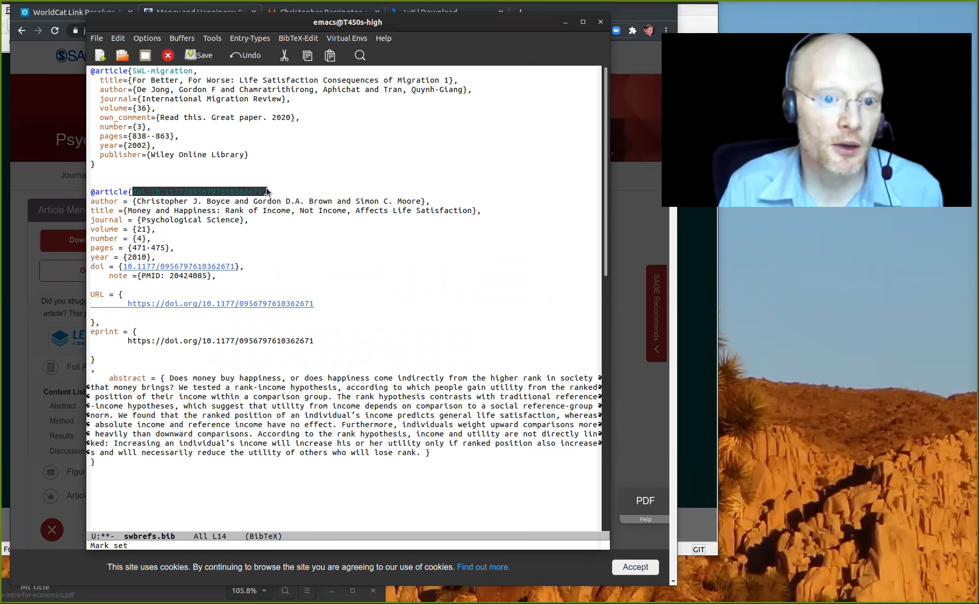
{"action": "key", "text": "Down"}
{"action": "key", "text": "Down"}
{"action": "key", "text": "Down"}
{"action": "key", "text": "Down"}
{"action": "key", "text": "Down"}
{"action": "key", "text": "Down"}
{"action": "key", "text": "Down"}
{"action": "key", "text": "Down"}
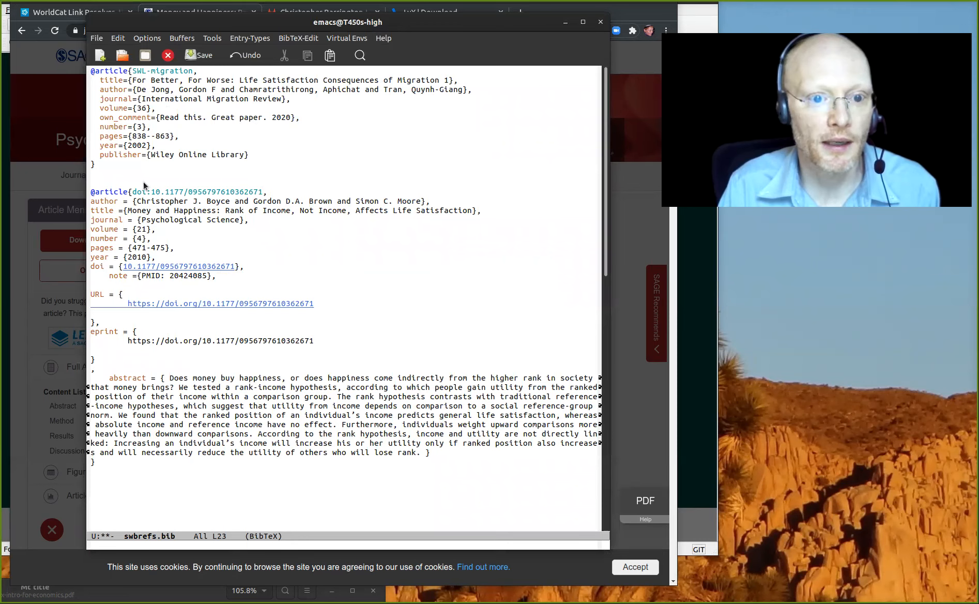
{"action": "key", "text": "Down"}
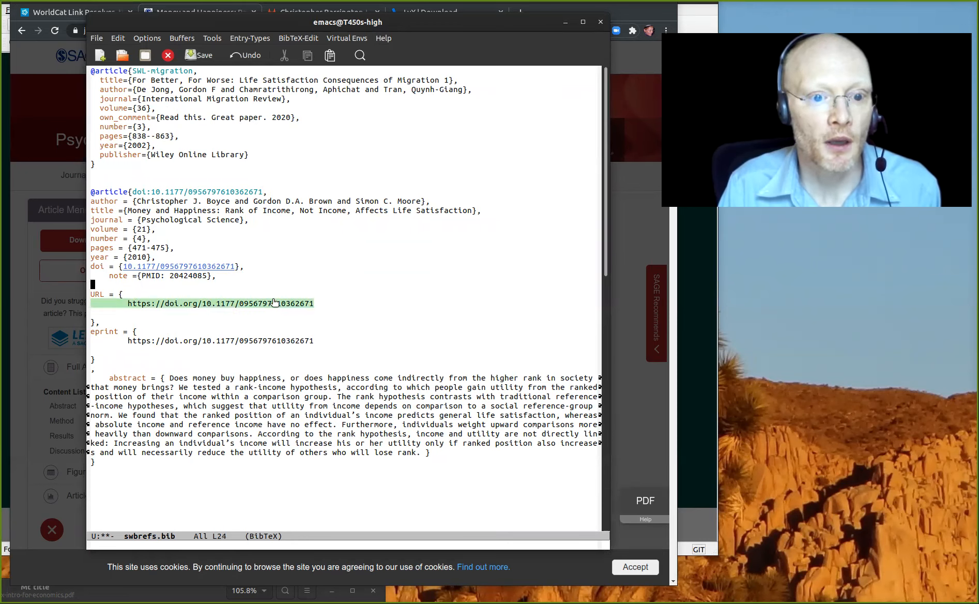
{"action": "key", "text": "Down"}
{"action": "key", "text": "Down"}
{"action": "key", "text": "Down"}
{"action": "key", "text": "Down"}
{"action": "key", "text": "Down"}
Save swbrefs.bib, move the browser window aside, and switch to the document in LyX
{"action": "key", "text": "ctrl+x"}
{"action": "key", "text": "ctrl+s"}
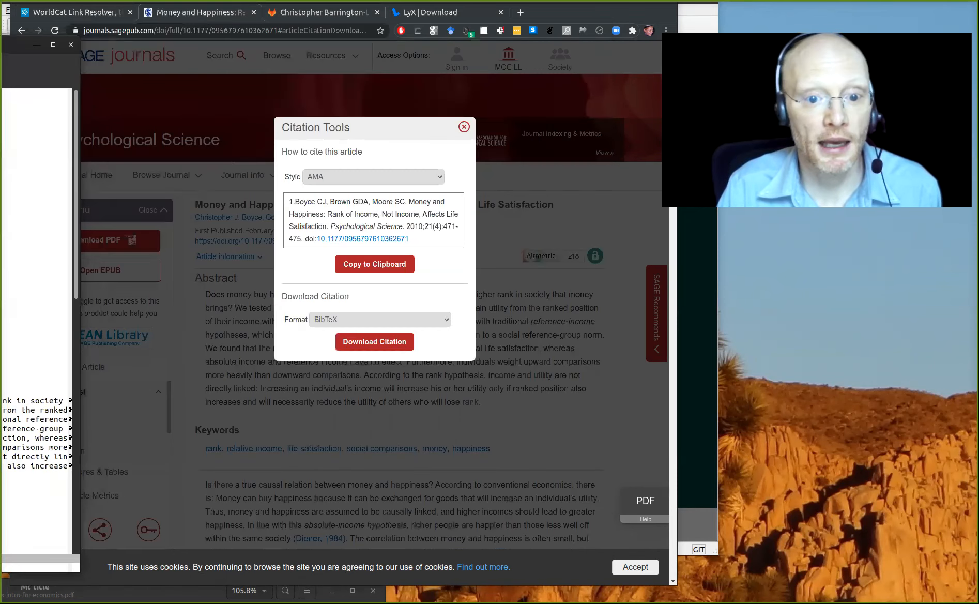
{"action": "key", "text": "alt+Tab"}
{"action": "left_click_drag", "start_coordinate": [269, 542], "coordinate": [843, 603]}
{"action": "left_click", "coordinate": [349, 308]}
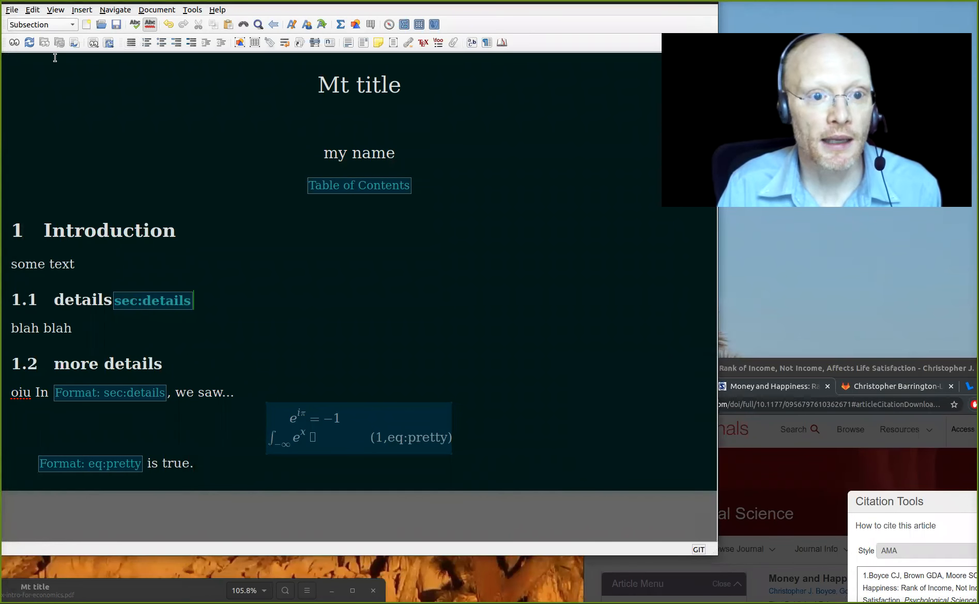
Start a BibTeX bibliography after the details heading's label and add the local file swbrefs.bib as its database
{"action": "key", "text": "alt+i"}
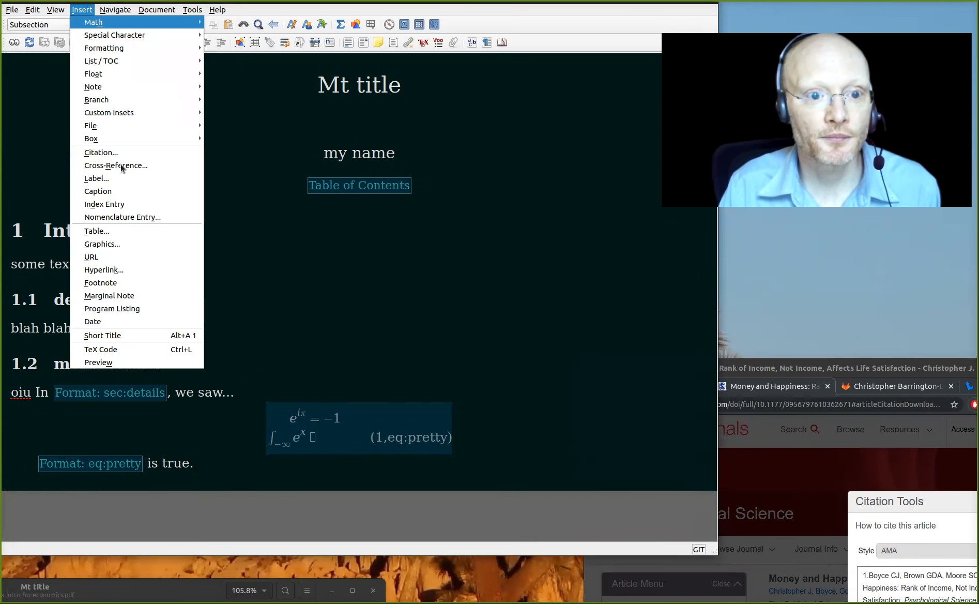
{"action": "key", "text": "i"}
{"action": "key", "text": "b"}
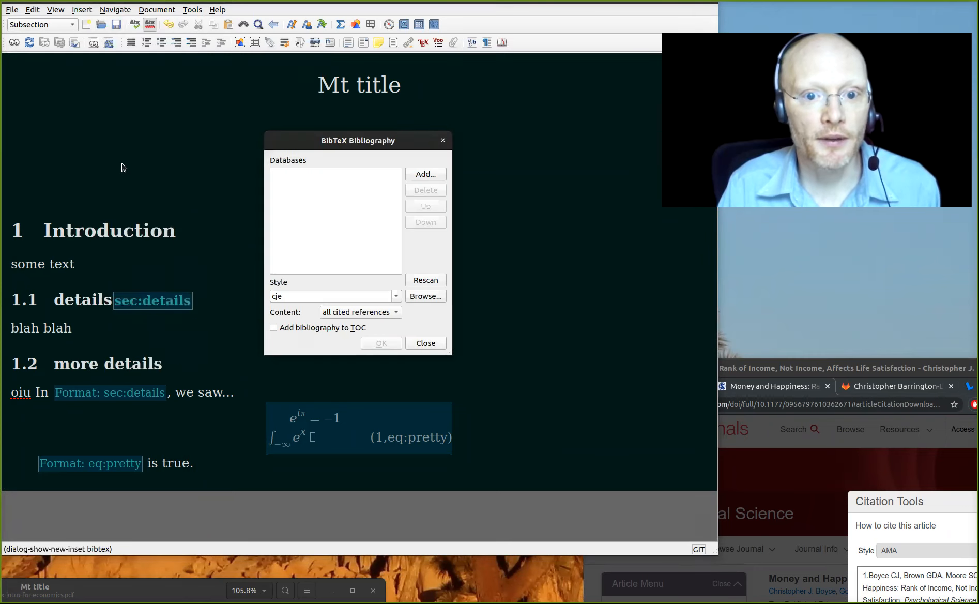
{"action": "left_click", "coordinate": [432, 176]}
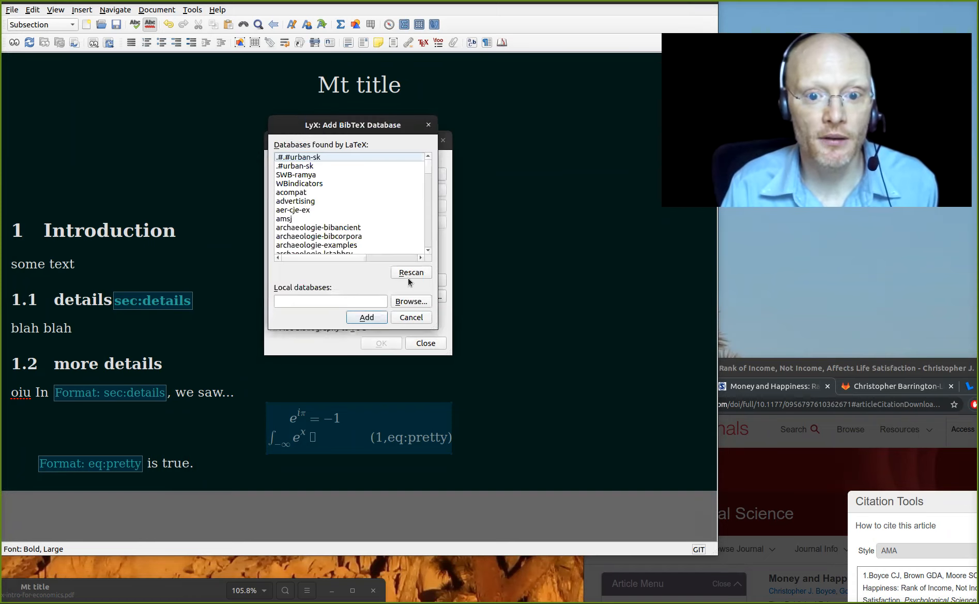
{"action": "left_click", "coordinate": [410, 301]}
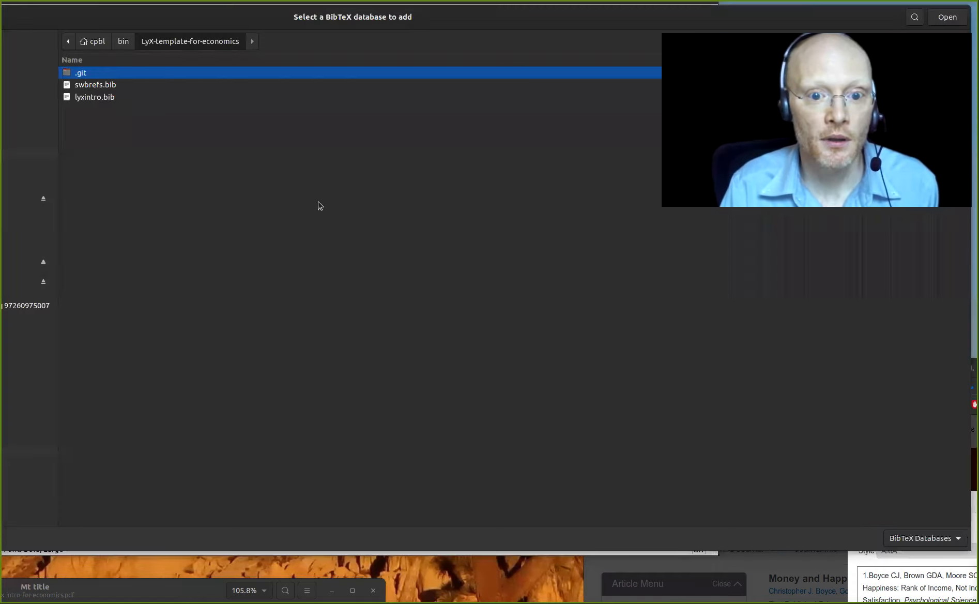
{"action": "double_click", "coordinate": [103, 87]}
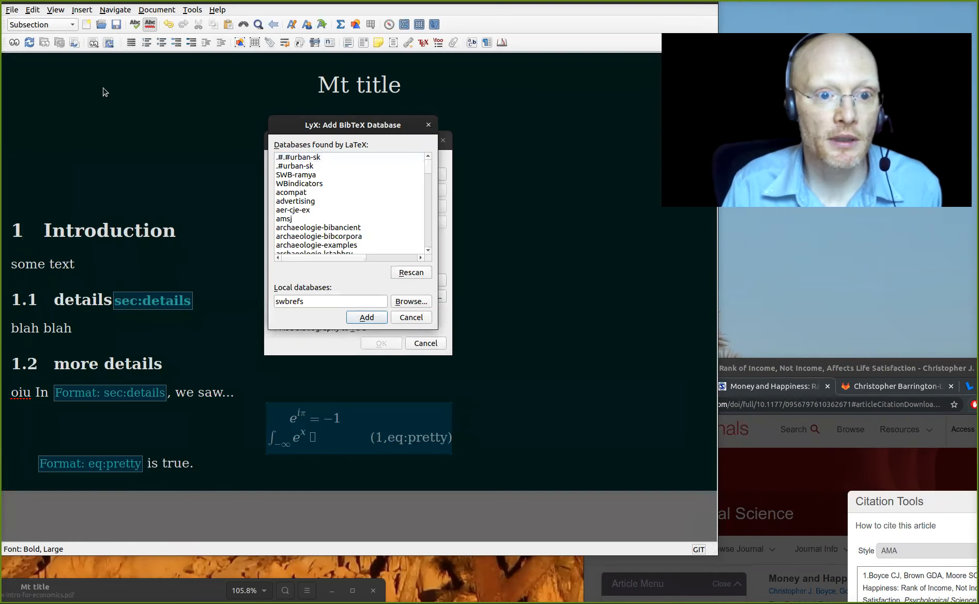
{"action": "left_click", "coordinate": [380, 319]}
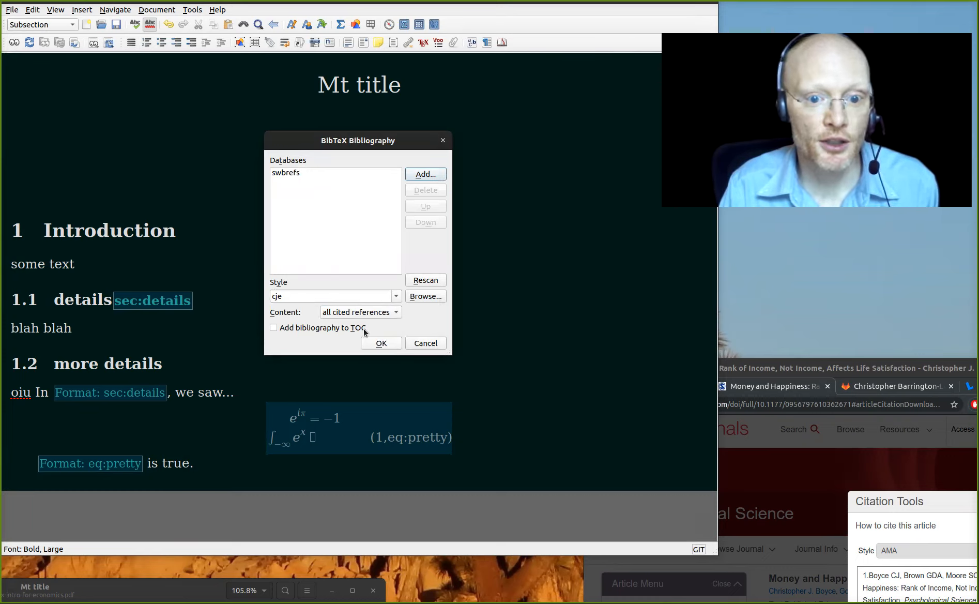
Insert the BibTeX bibliography with the cje style and all cited references as content
{"action": "left_click", "coordinate": [393, 297]}
{"action": "left_click", "coordinate": [394, 297]}
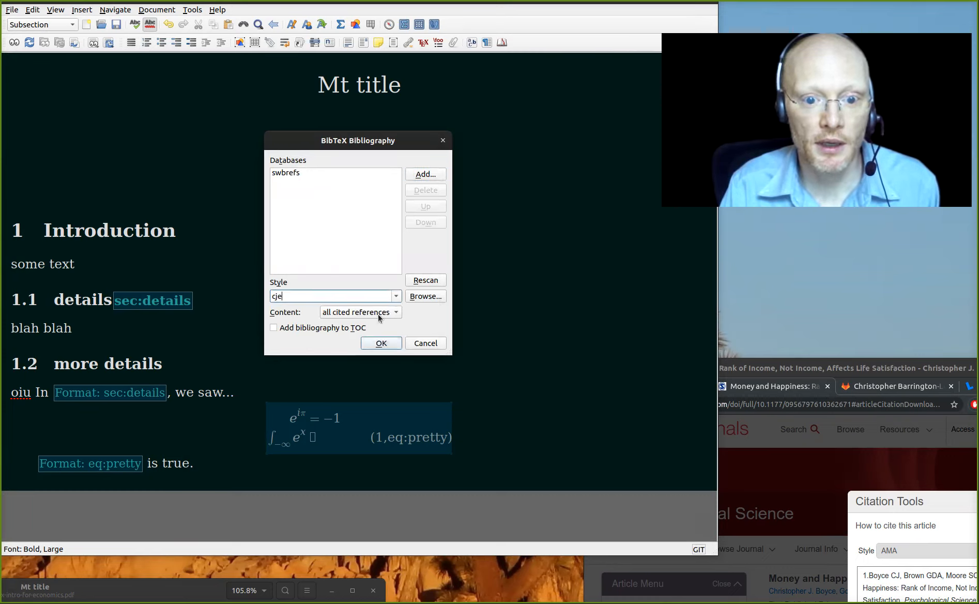
{"action": "left_click", "coordinate": [380, 343]}
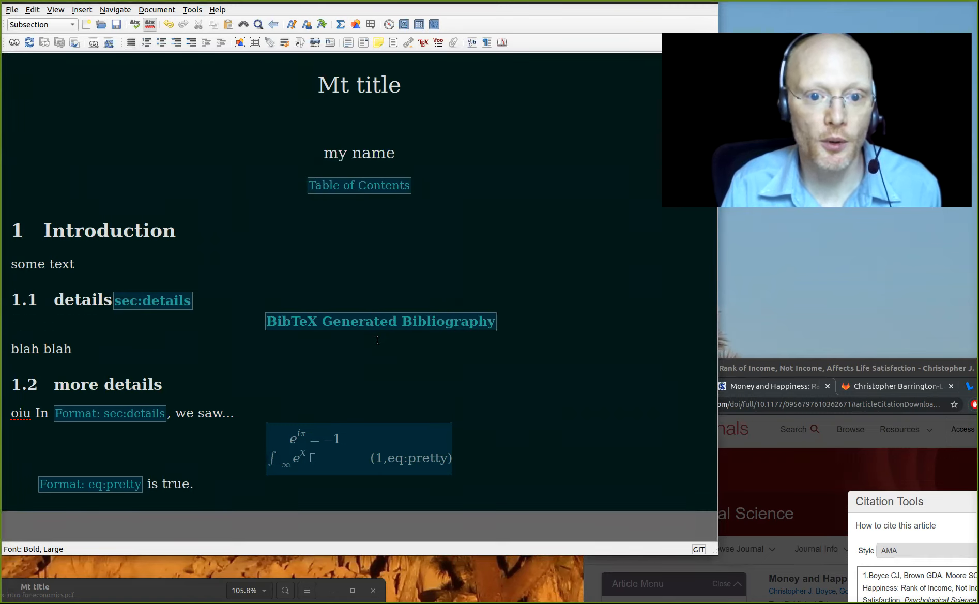
Move the generated bibliography to the end of the document and set its paragraph style to Standard
{"action": "key", "text": "shift+Left"}
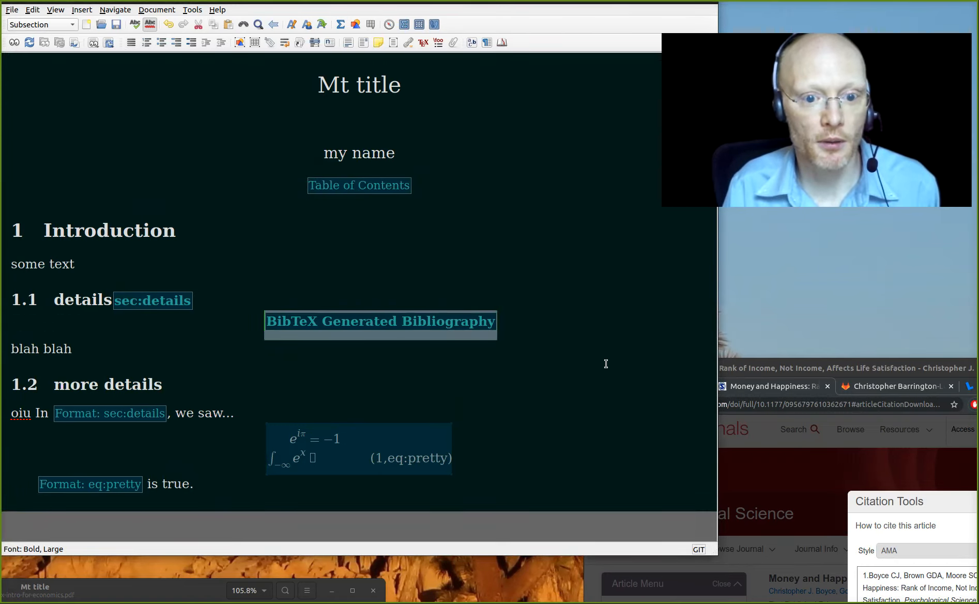
{"action": "key", "text": "ctrl+x"}
{"action": "key", "text": "Down"}
{"action": "key", "text": "Down"}
{"action": "key", "text": "Down"}
{"action": "key", "text": "Down"}
{"action": "key", "text": "ctrl+v"}
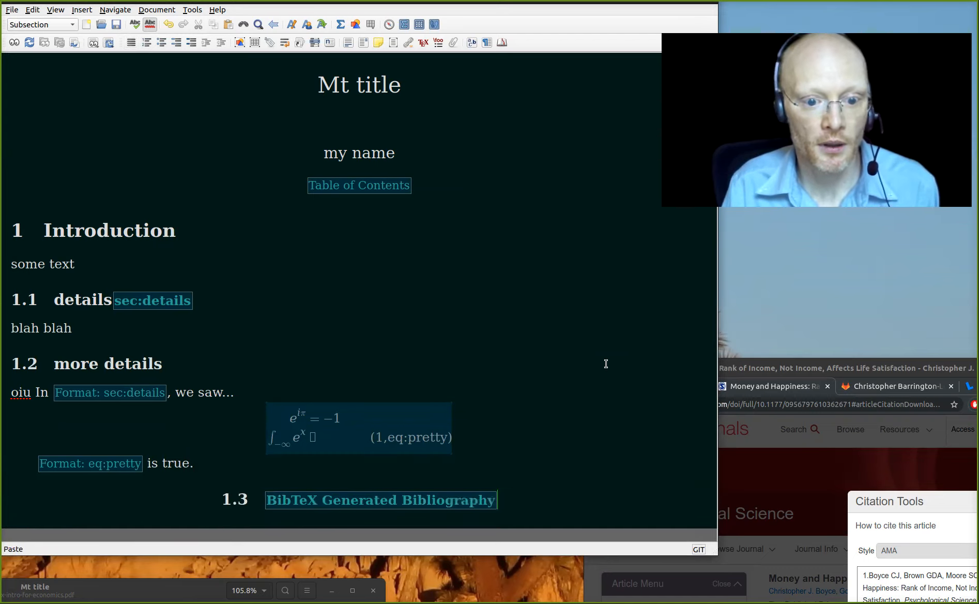
{"action": "key", "text": "alt+p"}
{"action": "key", "text": "s"}
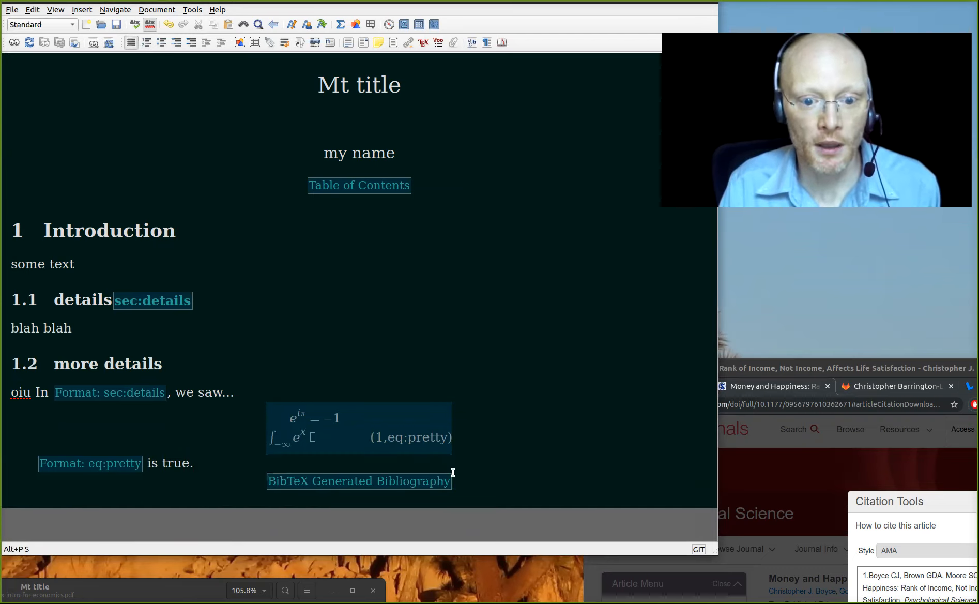
Save the document, render it as a PDF to check its references section, and move the PDF window out of the way
{"action": "mouse_move", "coordinate": [415, 482]}
{"action": "key", "text": "ctrl+s"}
{"action": "key", "text": "ctrl+r"}
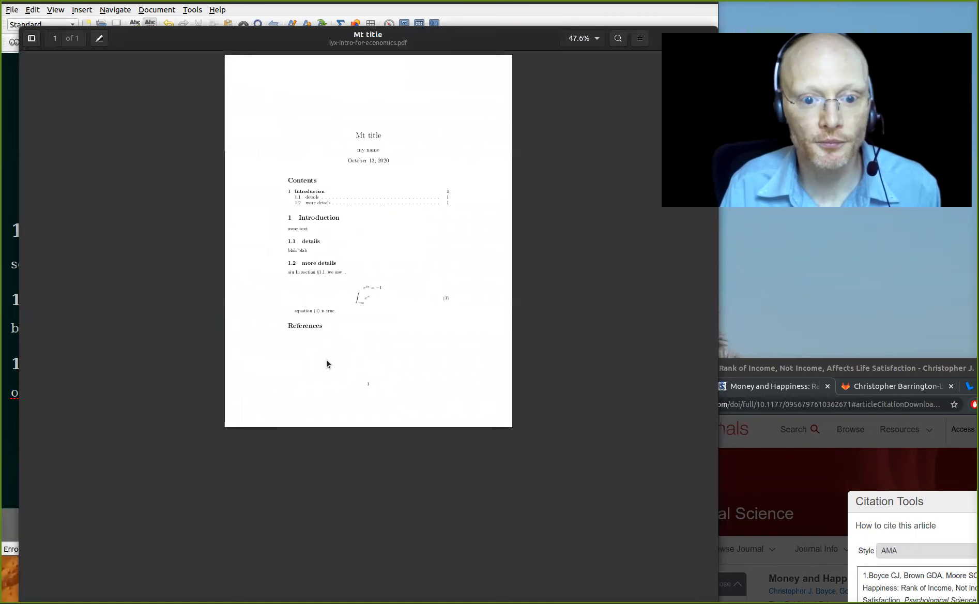
{"action": "left_click_drag", "start_coordinate": [273, 381], "coordinate": [303, 405]}
{"action": "left_click", "coordinate": [307, 387]}
{"action": "left_click_drag", "start_coordinate": [485, 174], "coordinate": [363, 603]}
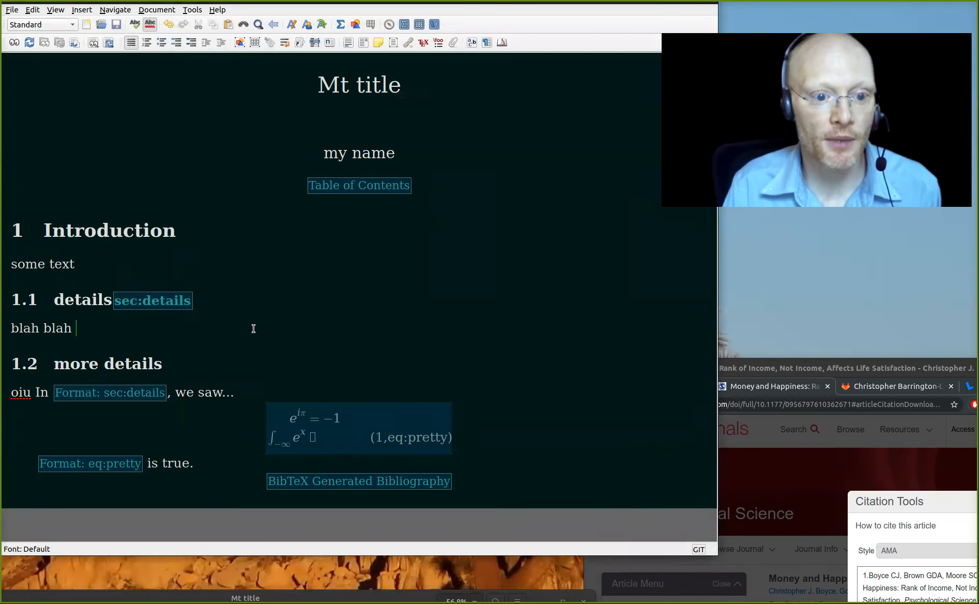
{"action": "key", "text": "alt+i"}
{"action": "key", "text": "c"}
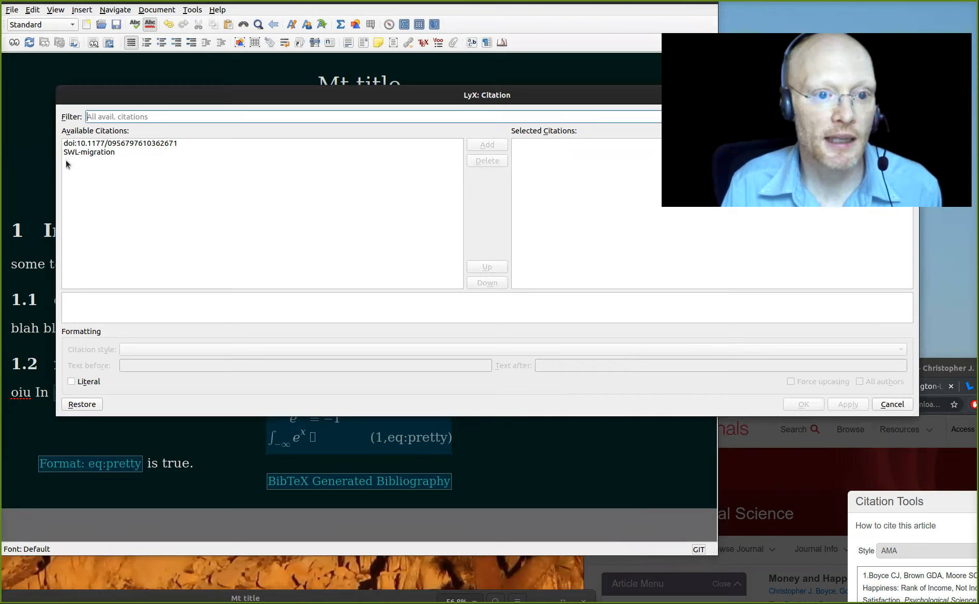
{"action": "left_click", "coordinate": [95, 145]}
{"action": "double_click", "coordinate": [95, 145]}
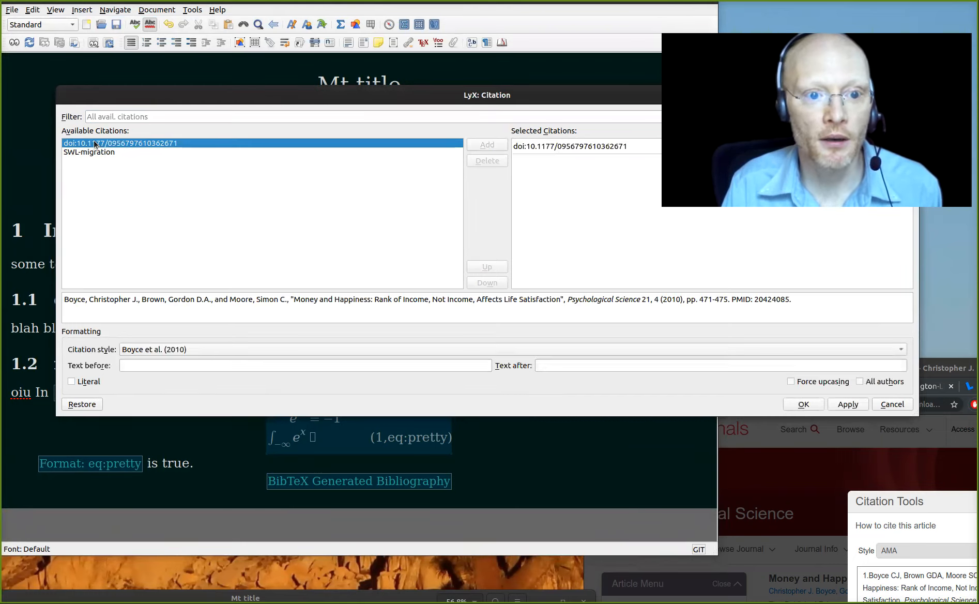
{"action": "double_click", "coordinate": [100, 154]}
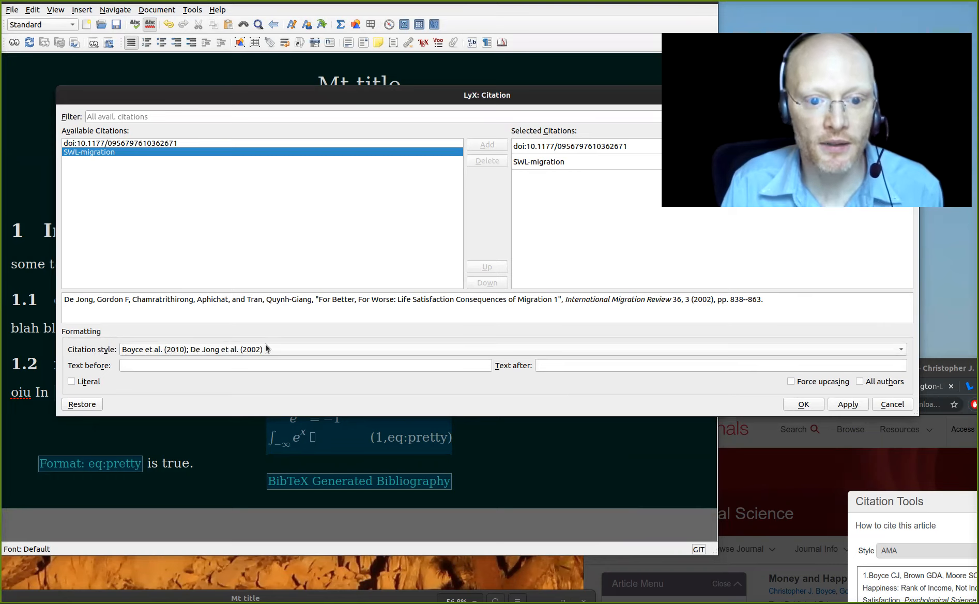
{"action": "left_click", "coordinate": [282, 349]}
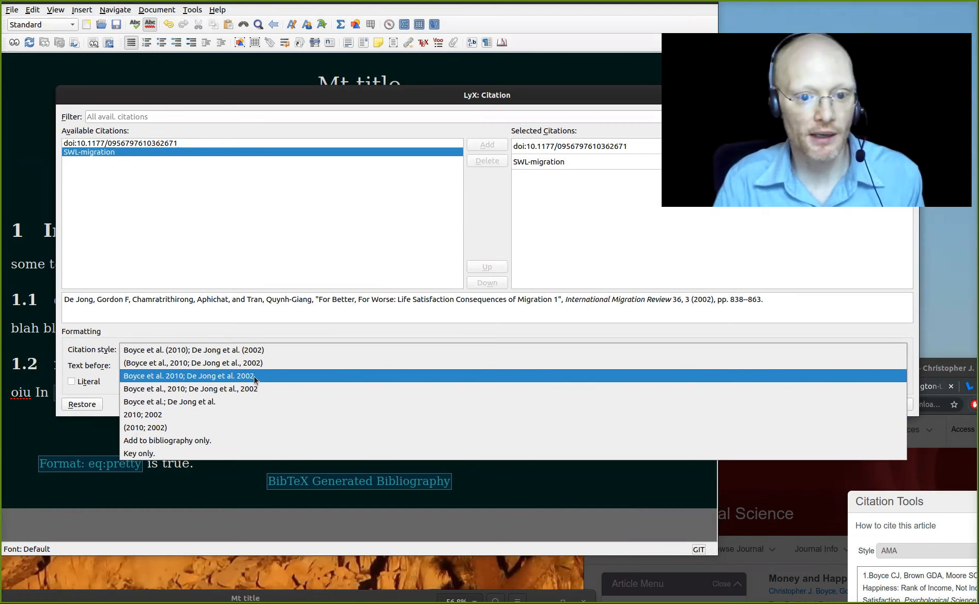
{"action": "left_click", "coordinate": [201, 359]}
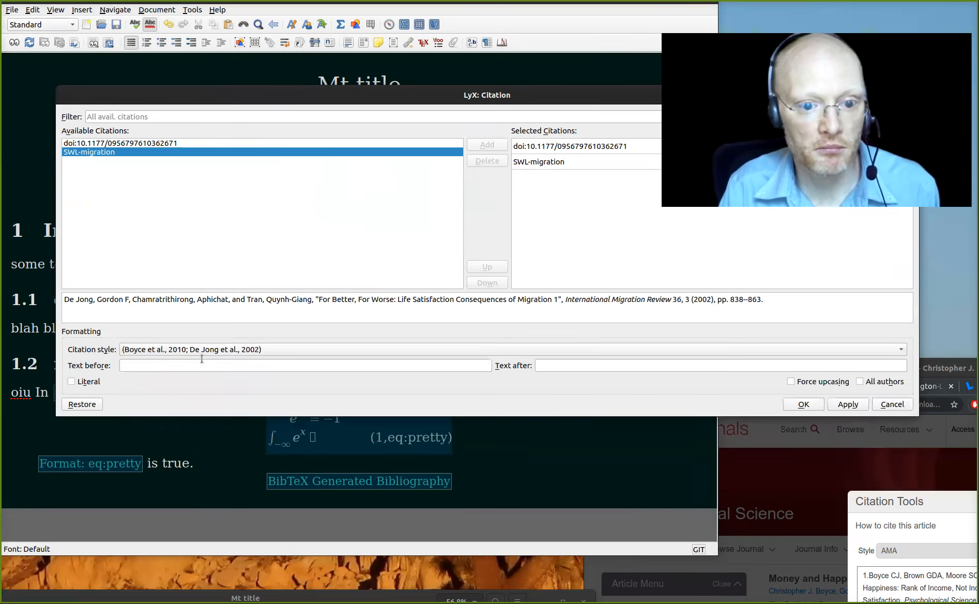
{"action": "left_click", "coordinate": [803, 404]}
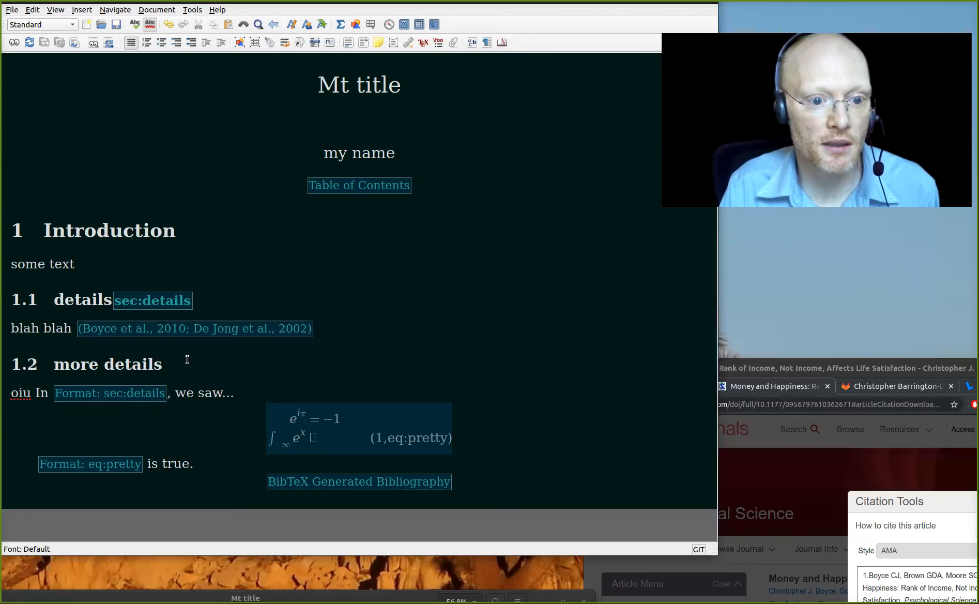
Add ". This has been shown" between "blah blah" and the citation, and end the sentence with a period after it
{"action": "left_click", "coordinate": [63, 331]}
{"action": "type", "text": ". This has"}
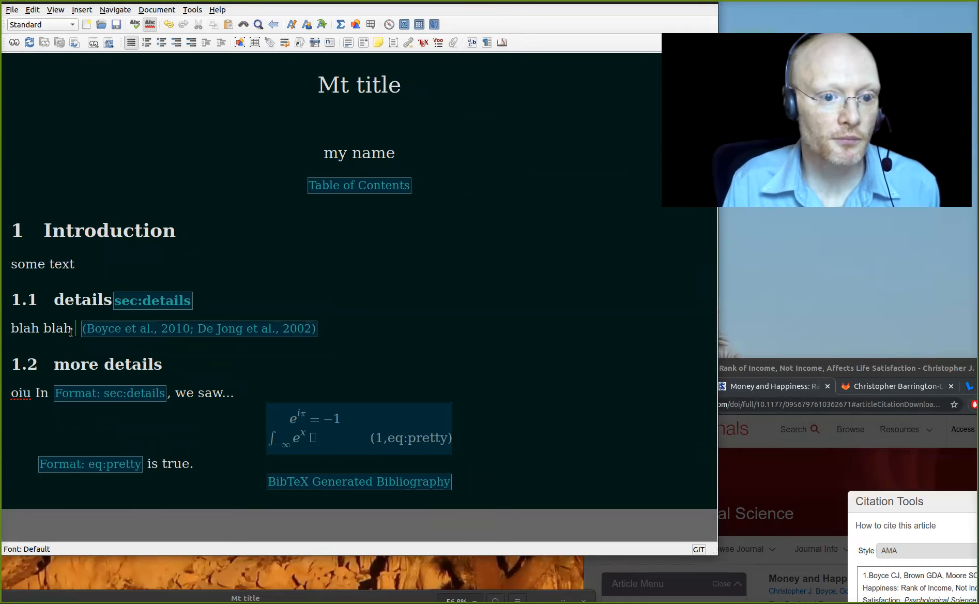
{"action": "type", "text": " been shown"}
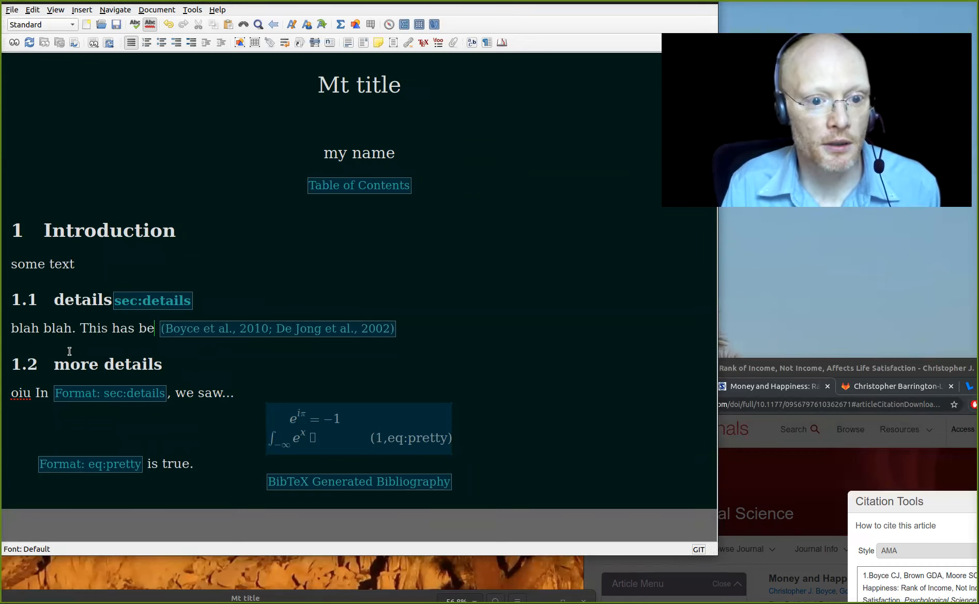
{"action": "left_click", "coordinate": [529, 337]}
{"action": "left_click", "coordinate": [473, 327]}
{"action": "type", "text": "."}
Update the PDF output and examine the in-text citation and the References list, then return to the document
{"action": "key", "text": "ctrl+r"}
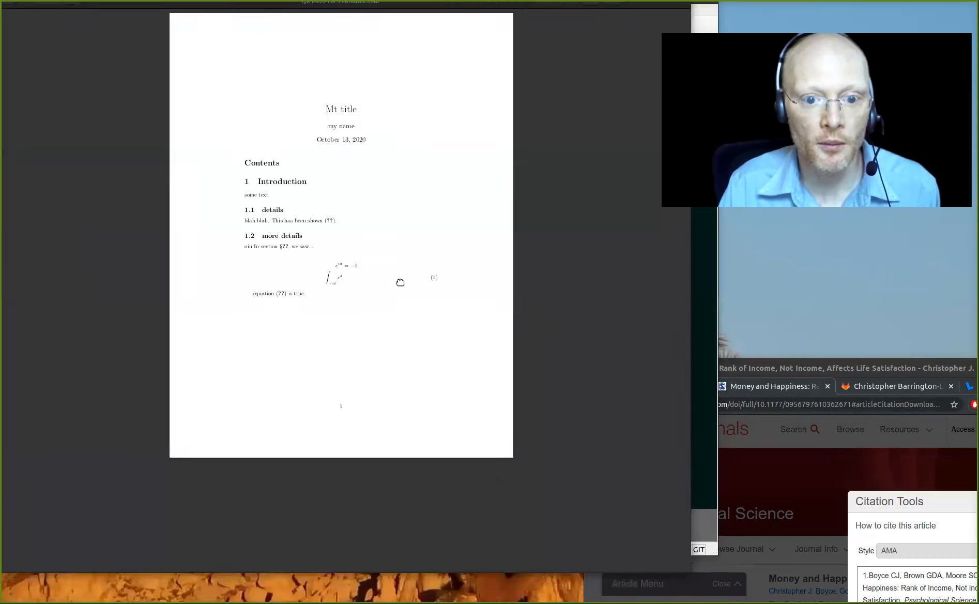
{"action": "left_click_drag", "start_coordinate": [400, 282], "coordinate": [392, 306]}
{"action": "scroll", "coordinate": [341, 321], "scroll_direction": "up", "scroll_amount": 4}
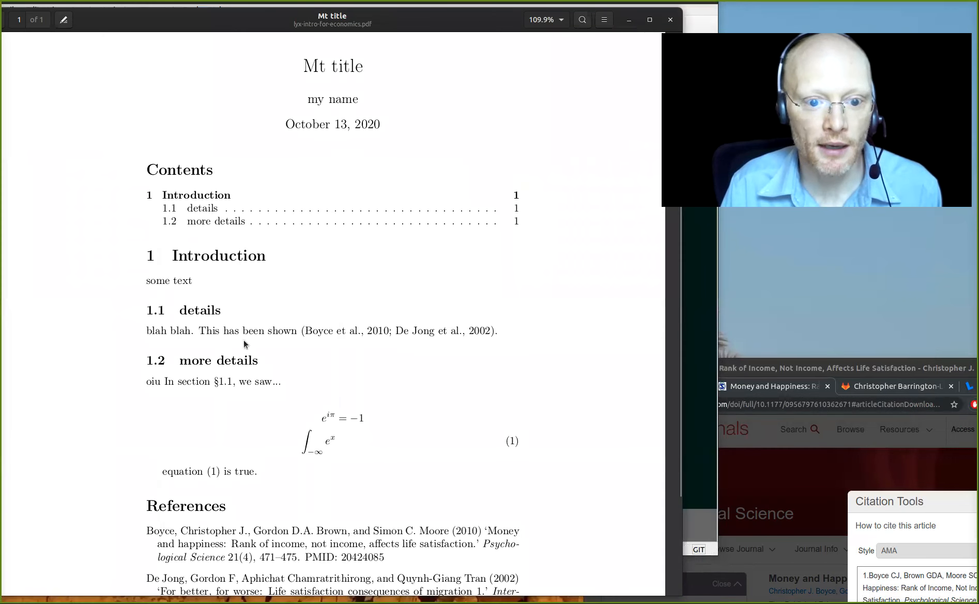
{"action": "left_click_drag", "start_coordinate": [301, 331], "coordinate": [499, 332]}
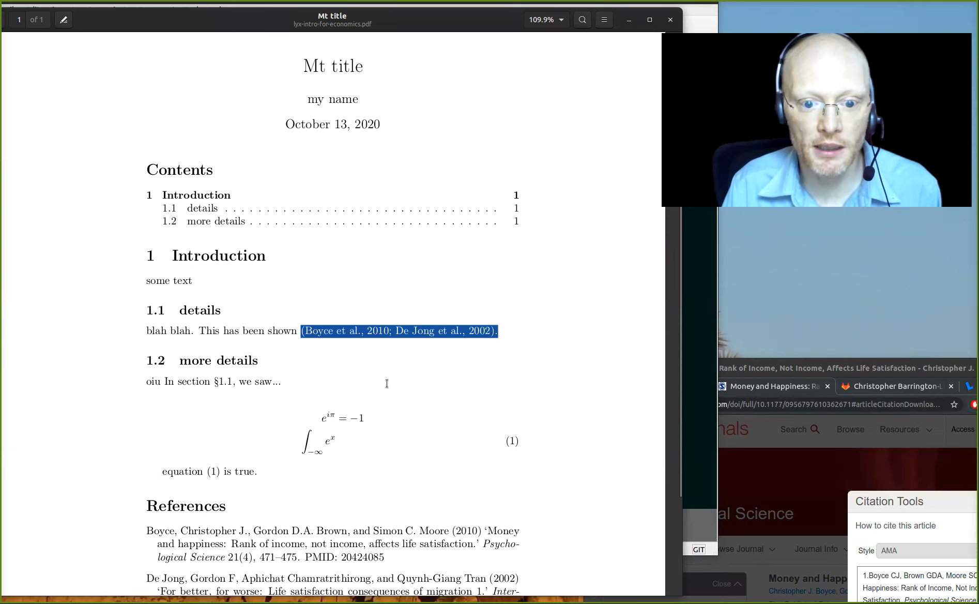
{"action": "scroll", "coordinate": [387, 383], "scroll_direction": "down", "scroll_amount": 3}
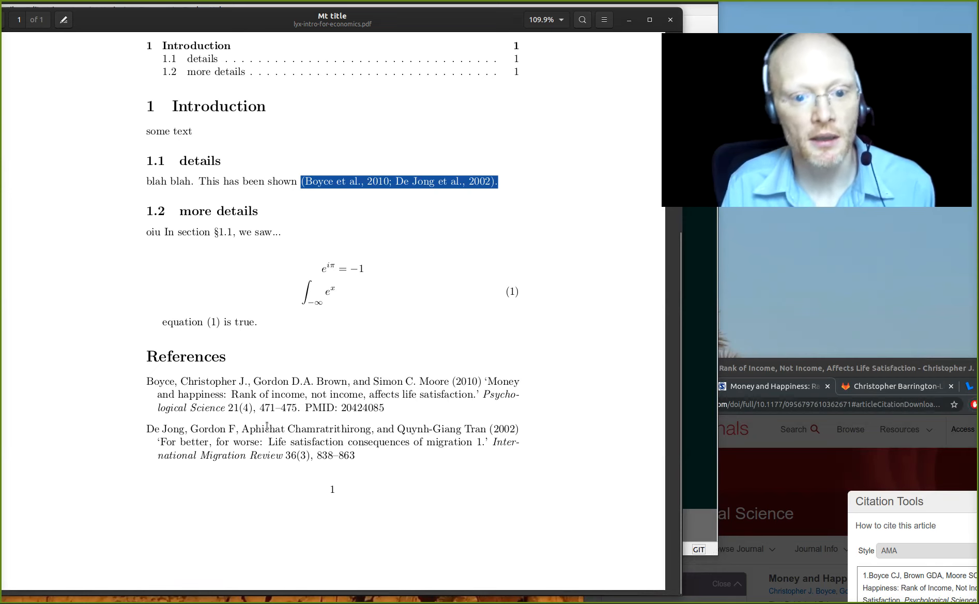
{"action": "key", "text": "super+h"}
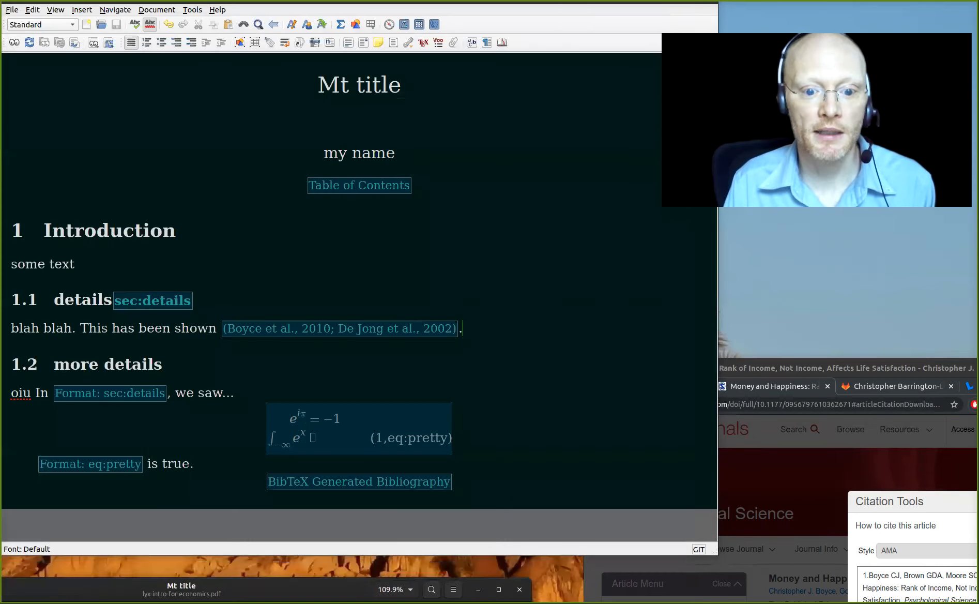
Change the style of the BibTeX generated bibliography to chicago
{"action": "left_click", "coordinate": [371, 484]}
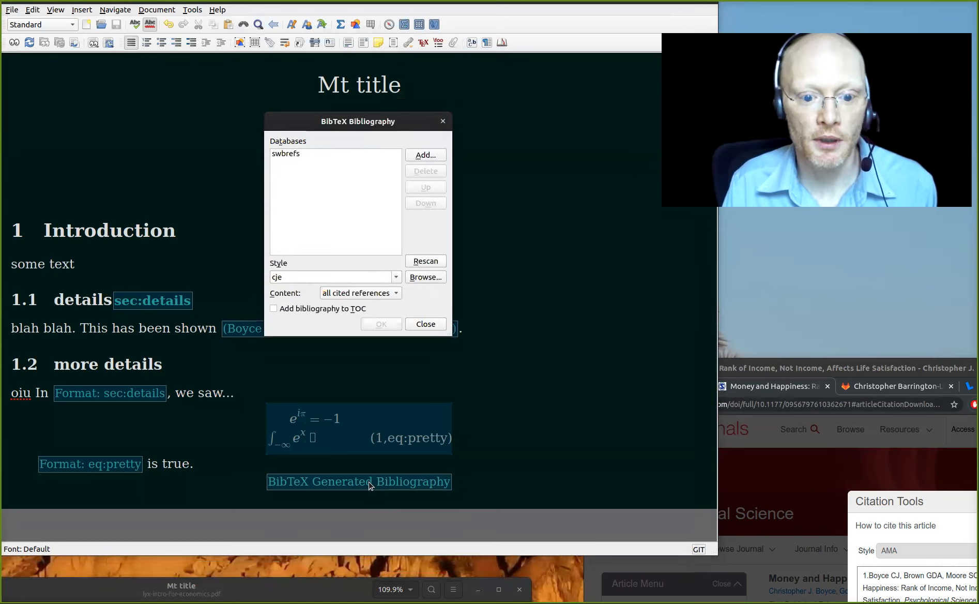
{"action": "left_click", "coordinate": [395, 278]}
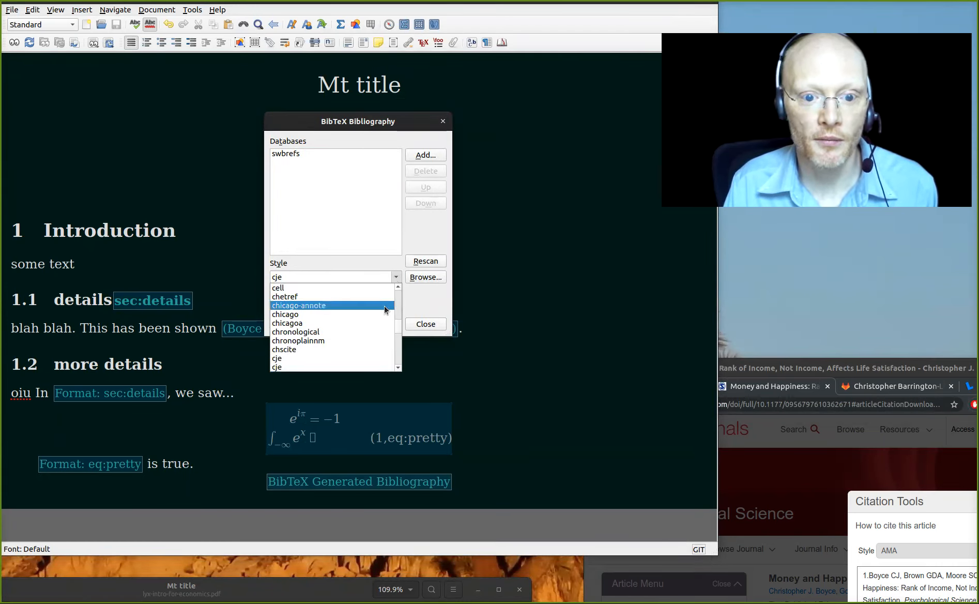
{"action": "left_click", "coordinate": [339, 313]}
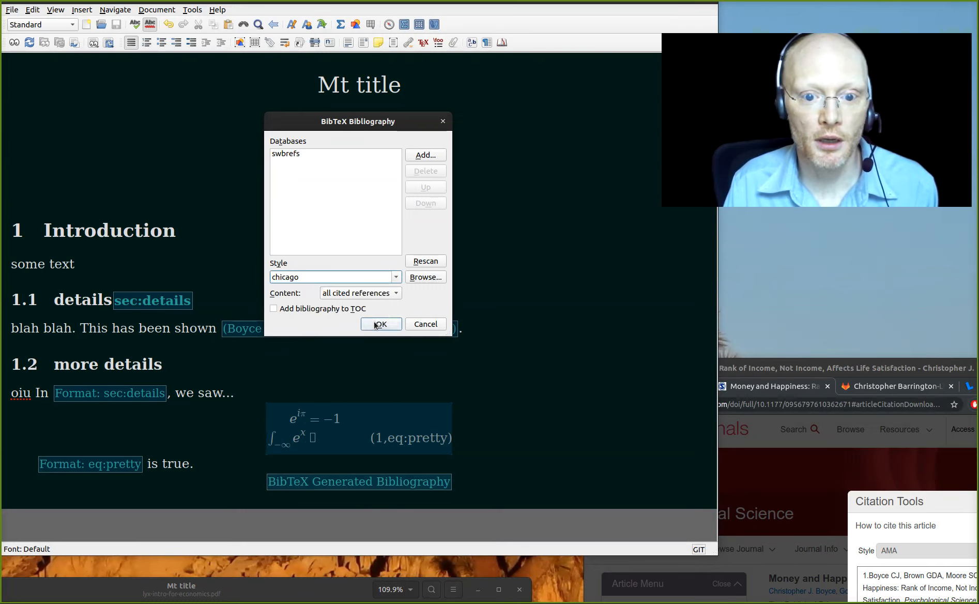
{"action": "left_click", "coordinate": [376, 322]}
Regenerate the PDF, check how the references are formatted in the chicago style, and move the PDF window aside
{"action": "key", "text": "ctrl+r"}
{"action": "left_click_drag", "start_coordinate": [268, 579], "coordinate": [319, 302]}
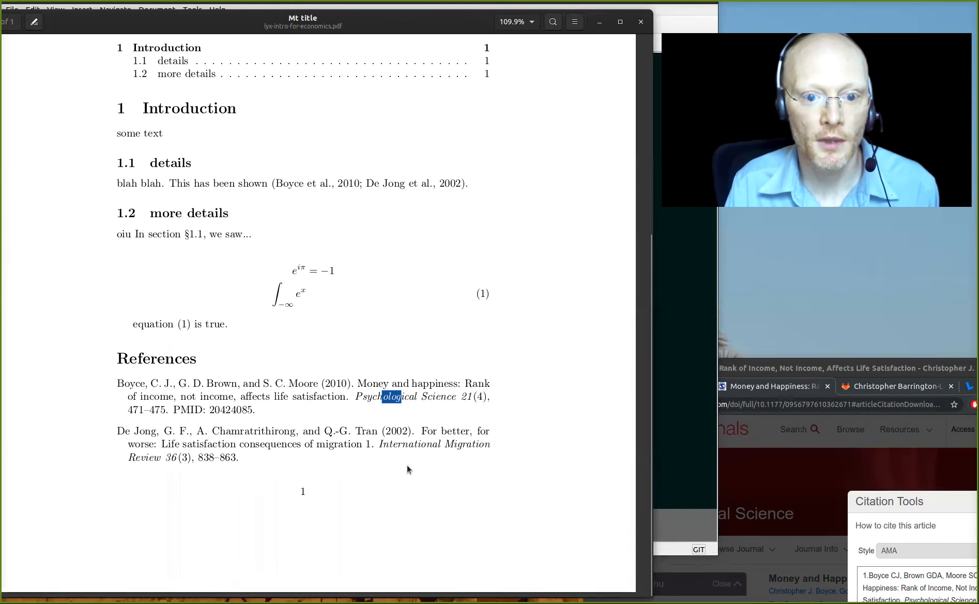
{"action": "left_click_drag", "start_coordinate": [432, 219], "coordinate": [328, 603]}
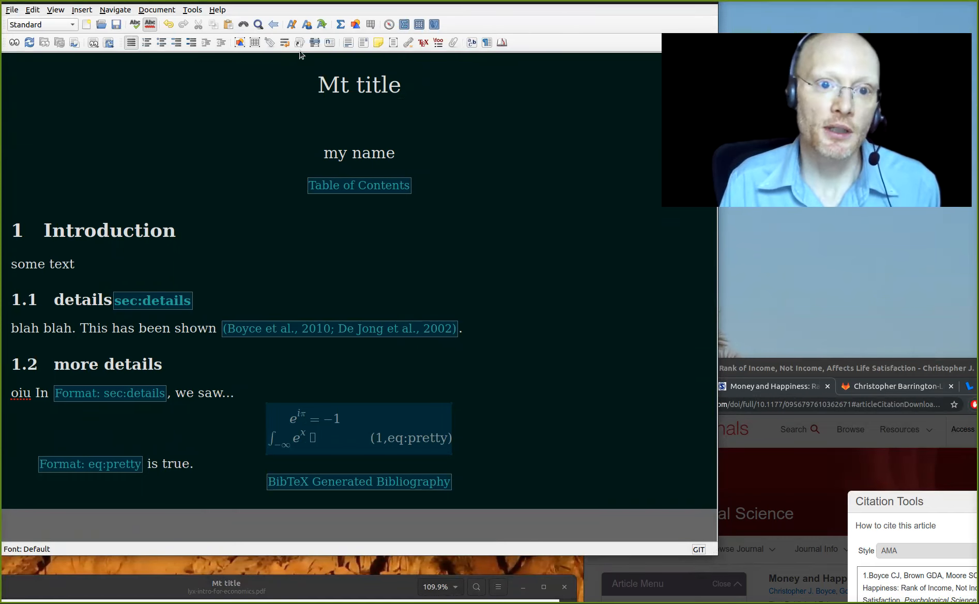
{"action": "left_click", "coordinate": [213, 8]}
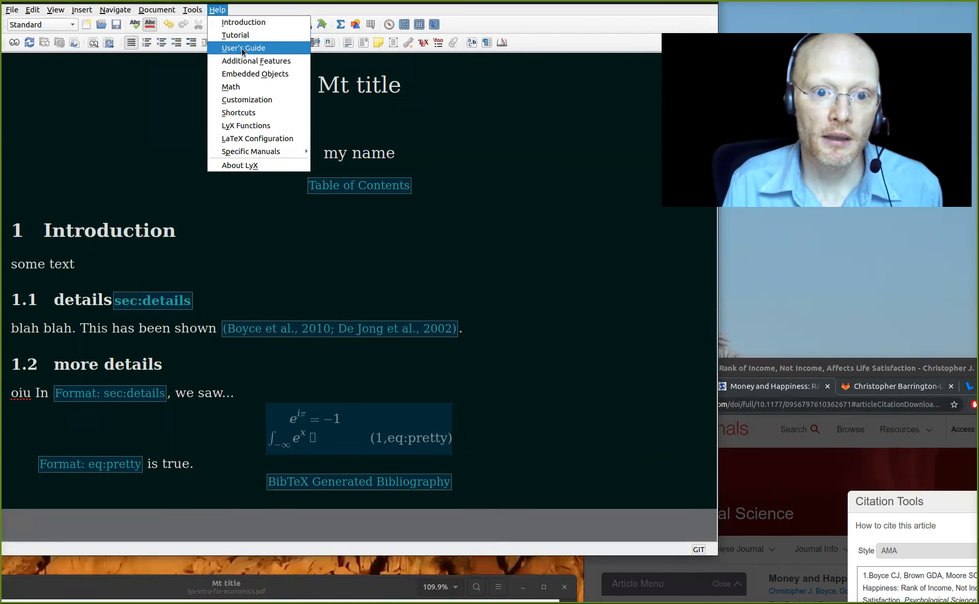
{"action": "left_click", "coordinate": [611, 333]}
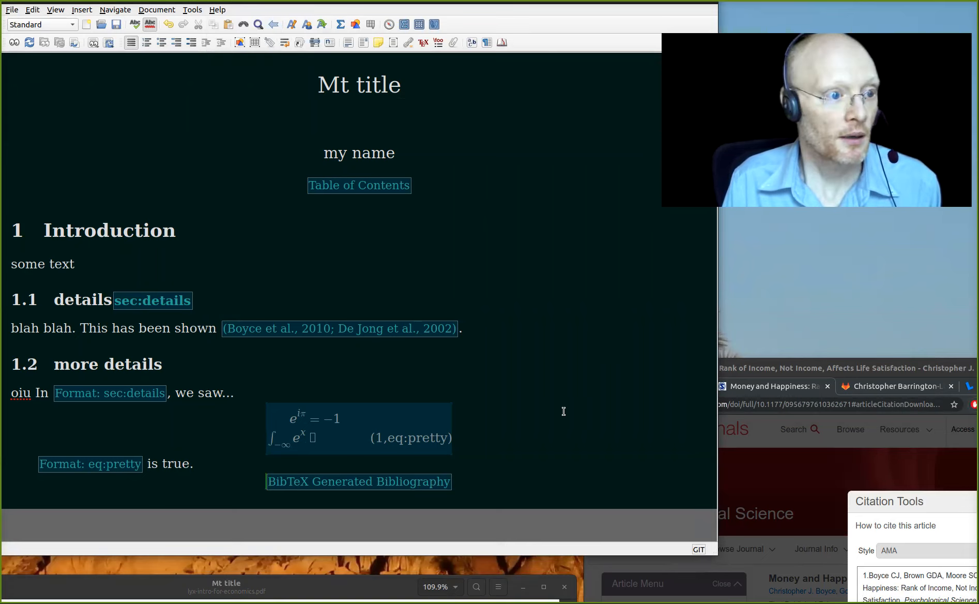
Bring the PDF back into view, test the first in-text citation's link, and return to the document
{"action": "left_click_drag", "start_coordinate": [371, 602], "coordinate": [506, 324]}
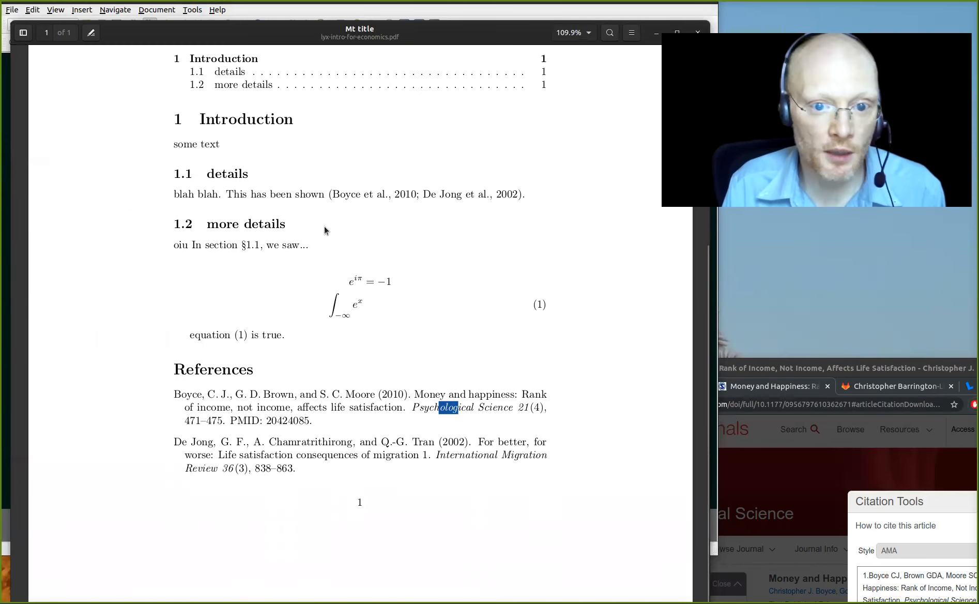
{"action": "left_click_drag", "start_coordinate": [325, 226], "coordinate": [325, 255]}
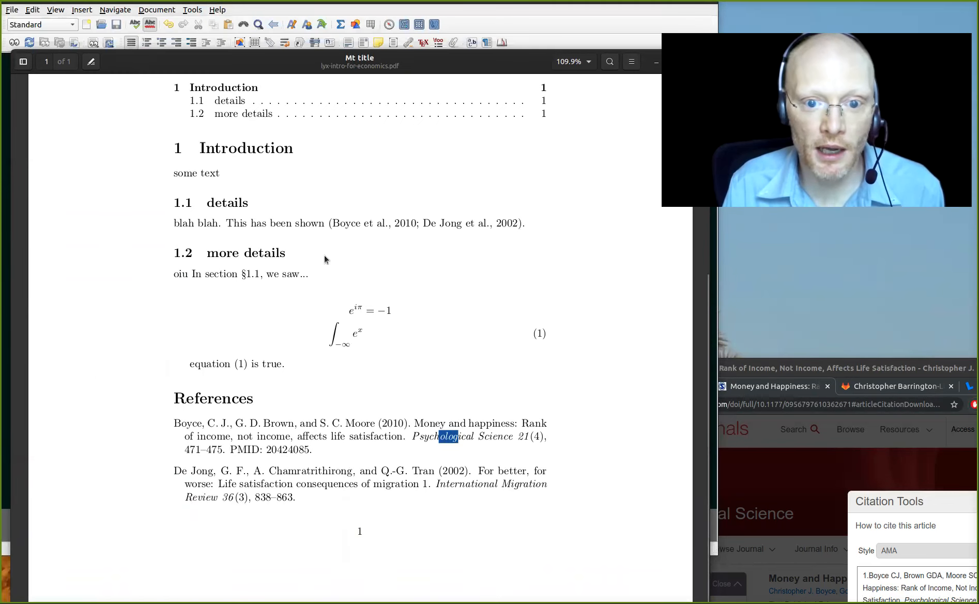
{"action": "left_click", "coordinate": [377, 228]}
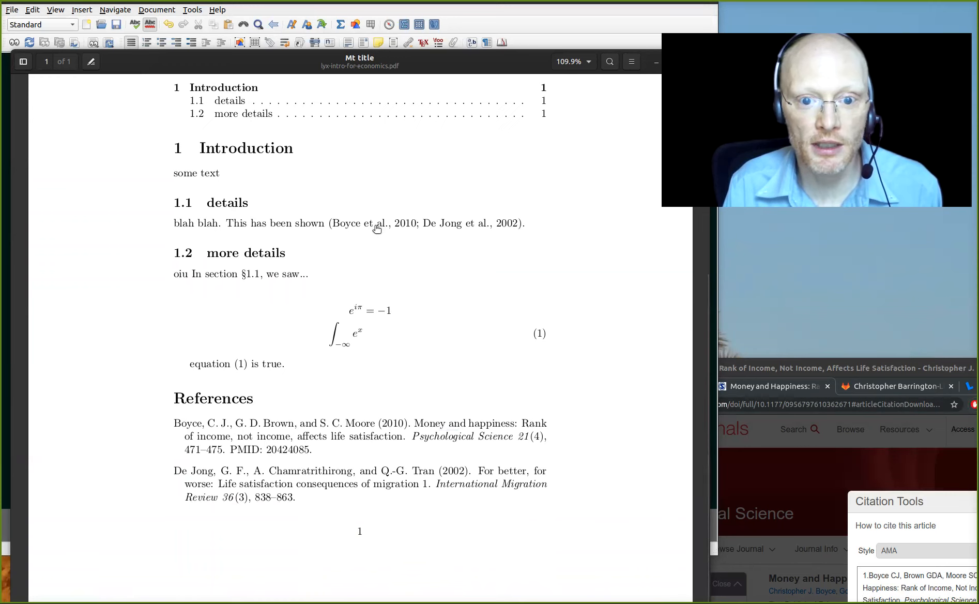
{"action": "left_click_drag", "start_coordinate": [442, 219], "coordinate": [16, 602]}
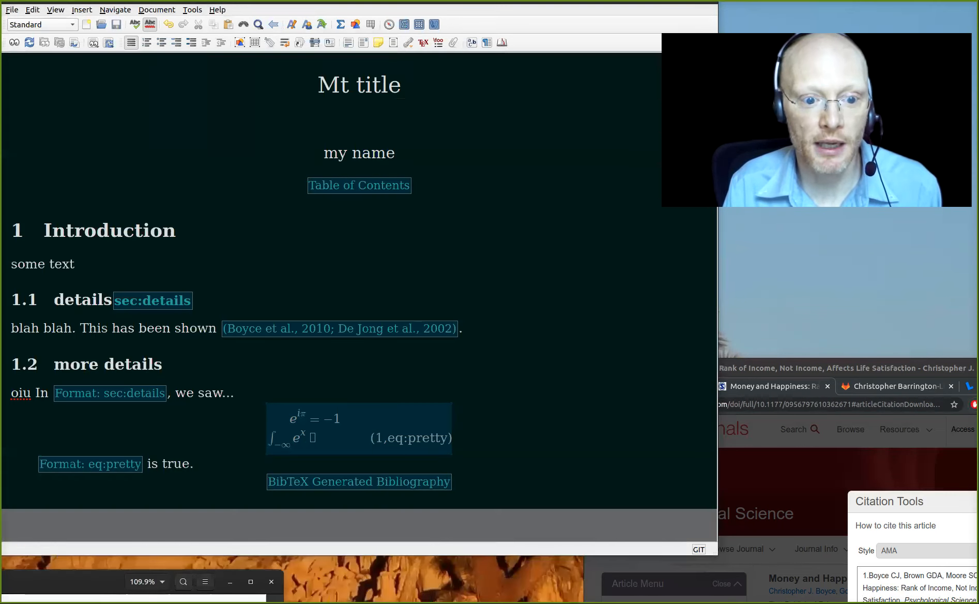
Insert a New Page break on a new line after "is true.", before the bibliography
{"action": "key", "text": "Return"}
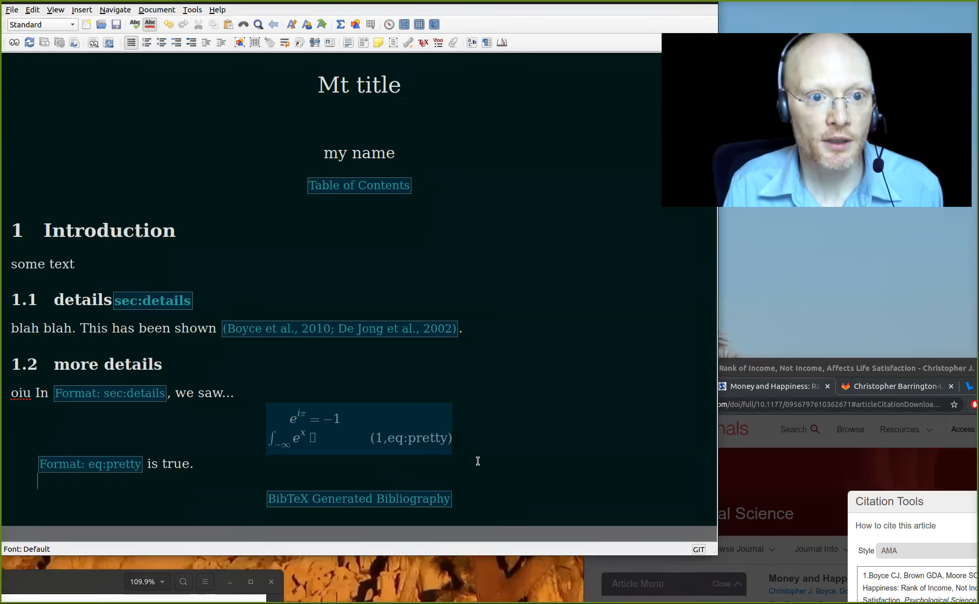
{"action": "key", "text": "alt+i"}
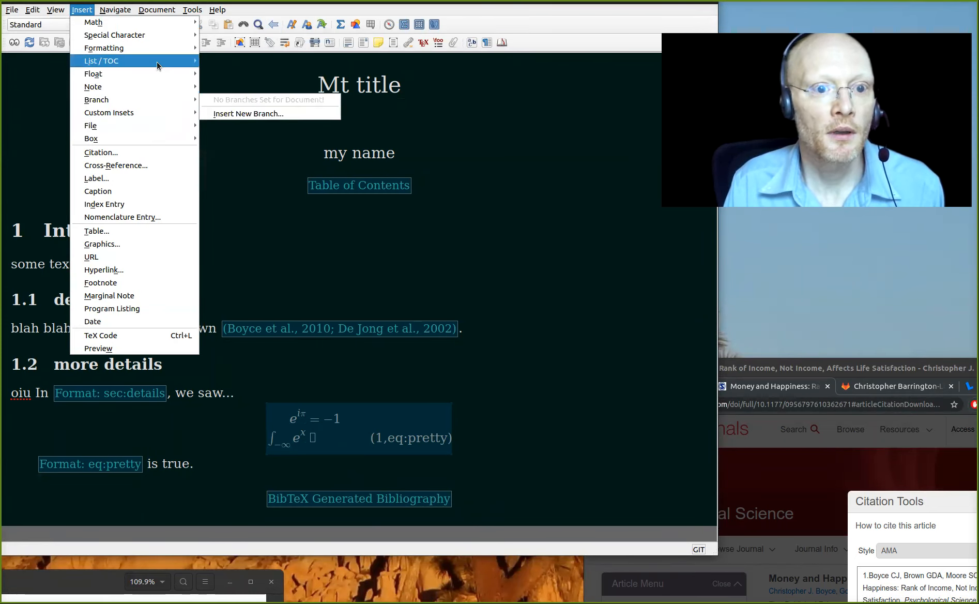
{"action": "mouse_move", "coordinate": [164, 37]}
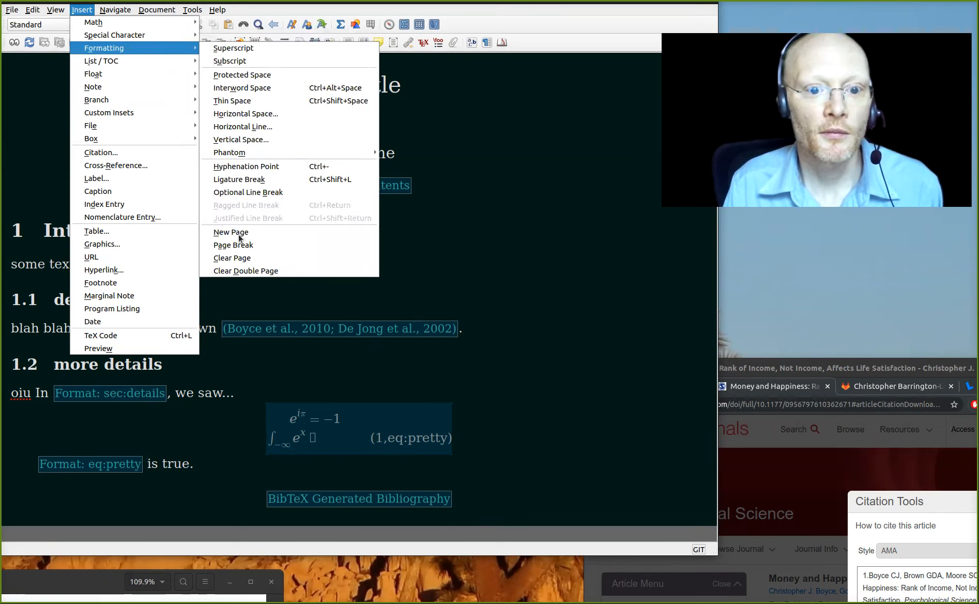
{"action": "left_click", "coordinate": [232, 231]}
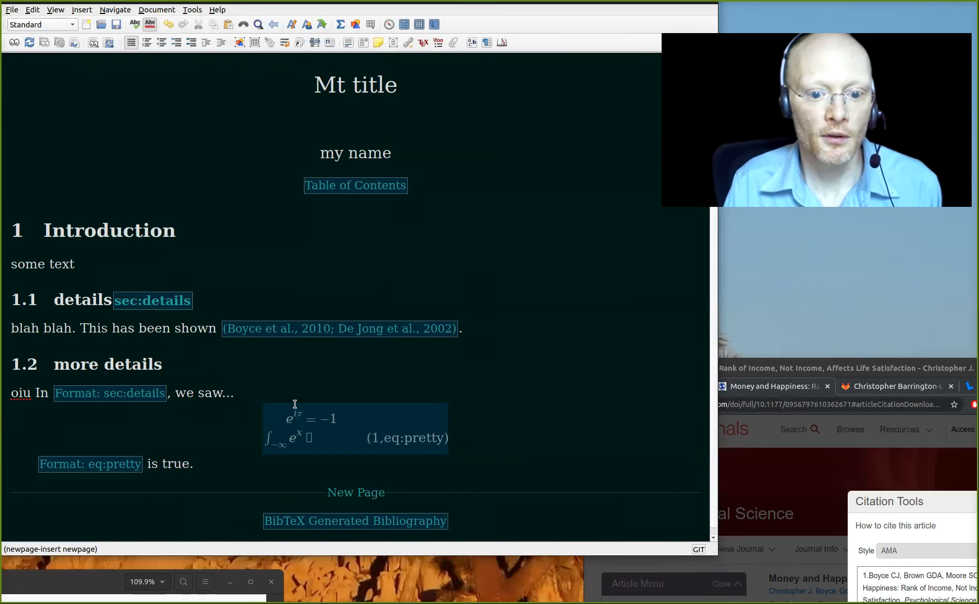
Update the PDF, follow the second citation's link to the references on page 2, and move the PDF window aside
{"action": "key", "text": "ctrl+r"}
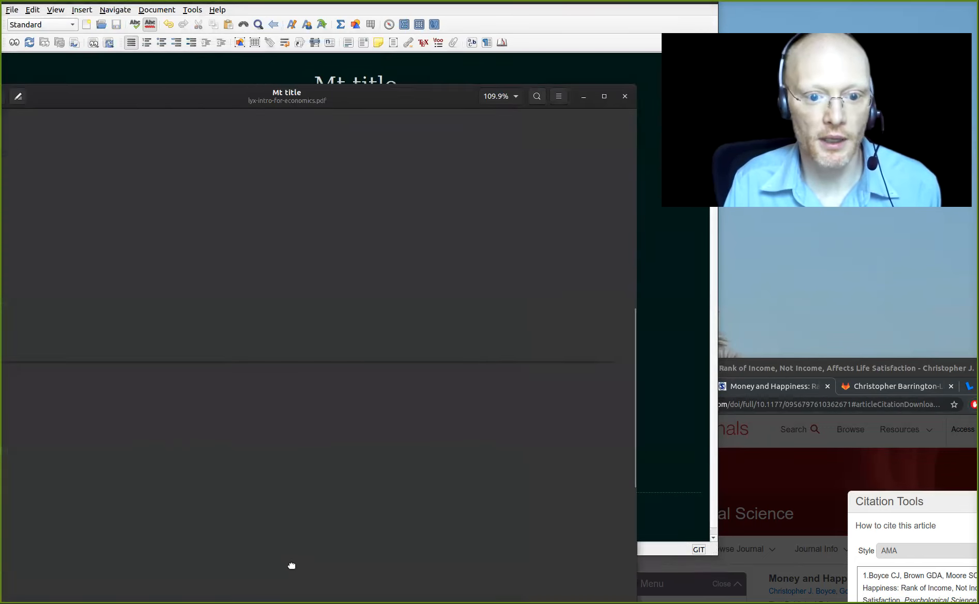
{"action": "scroll", "coordinate": [383, 438], "scroll_direction": "up", "scroll_amount": 10}
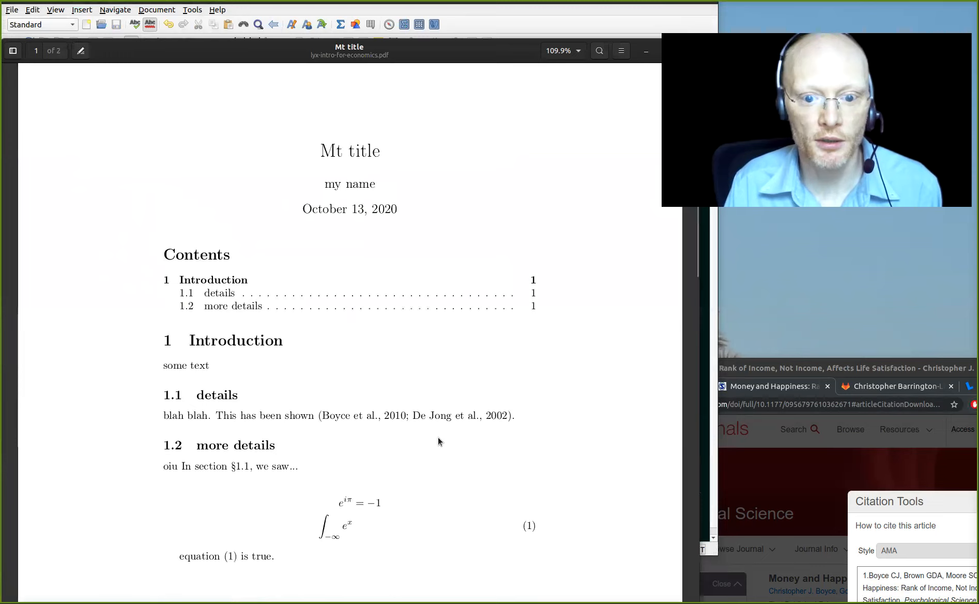
{"action": "left_click", "coordinate": [467, 422]}
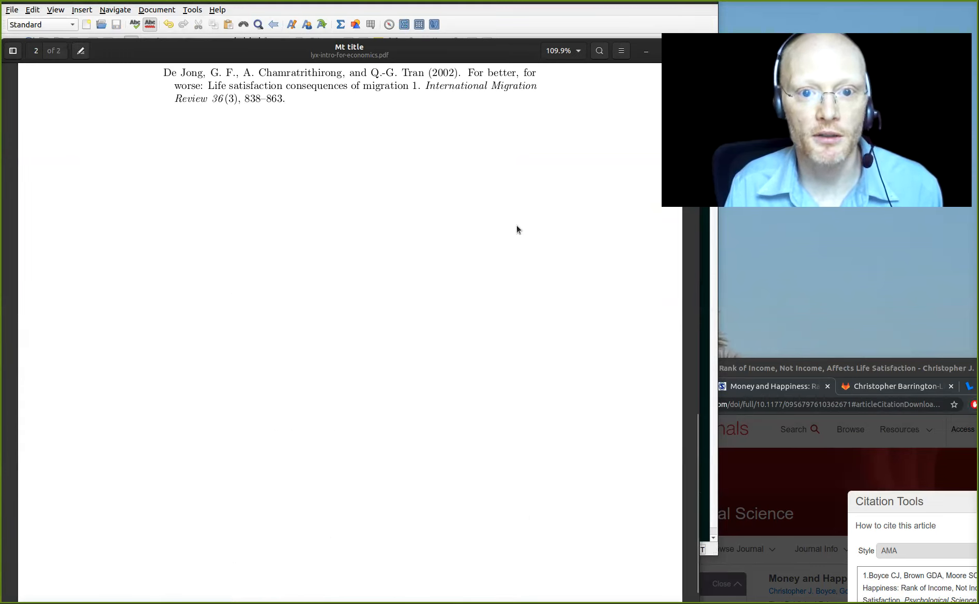
{"action": "left_click_drag", "start_coordinate": [503, 268], "coordinate": [310, 603]}
{"action": "scroll", "coordinate": [506, 283], "scroll_direction": "down", "scroll_amount": 1}
{"action": "scroll", "coordinate": [506, 283], "scroll_direction": "up", "scroll_amount": 1}
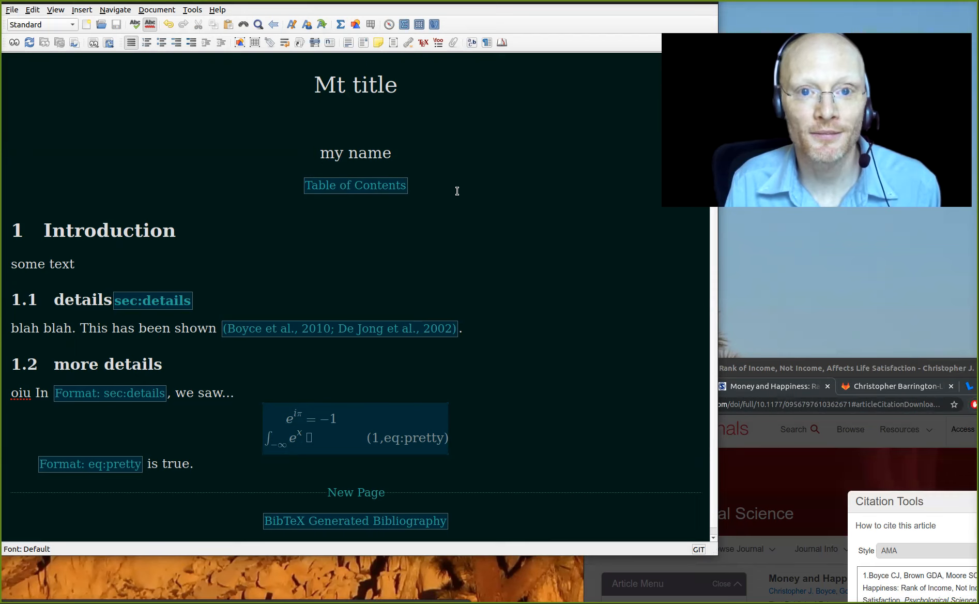
{"action": "left_click_drag", "start_coordinate": [497, 196], "coordinate": [527, 194]}
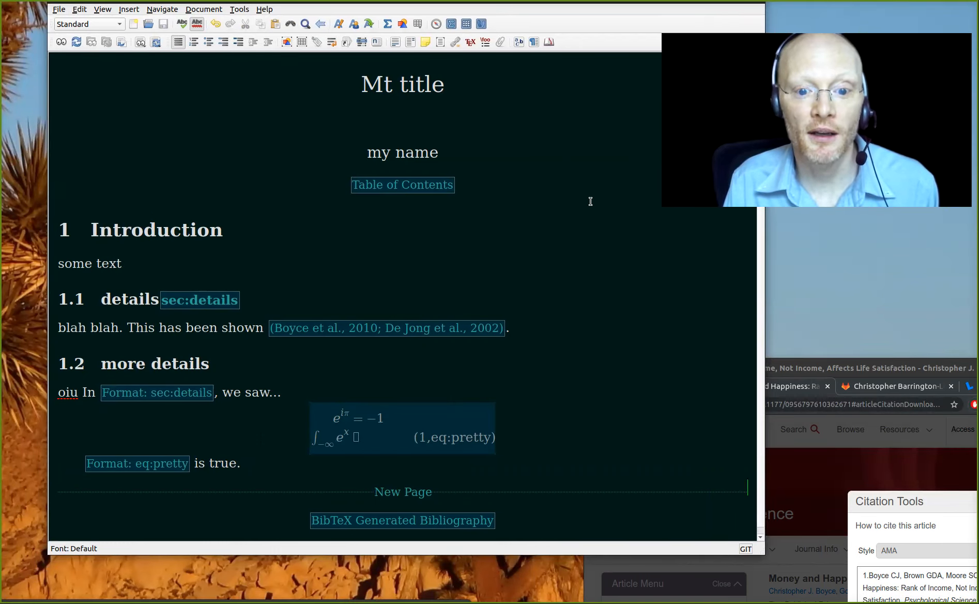
{"action": "scroll", "coordinate": [590, 201], "scroll_direction": "down", "scroll_amount": 1}
{"action": "scroll", "coordinate": [591, 202], "scroll_direction": "up", "scroll_amount": 1}
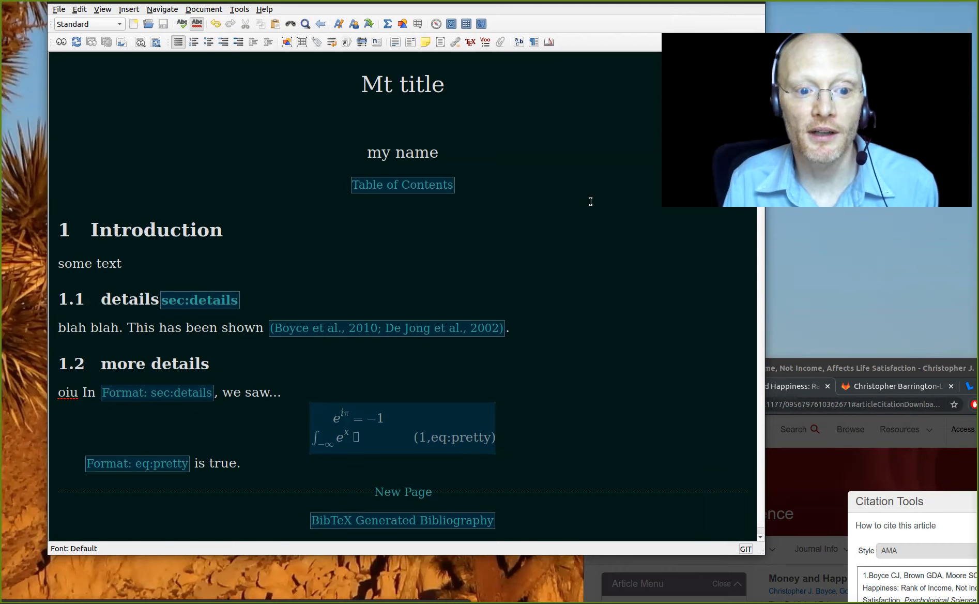